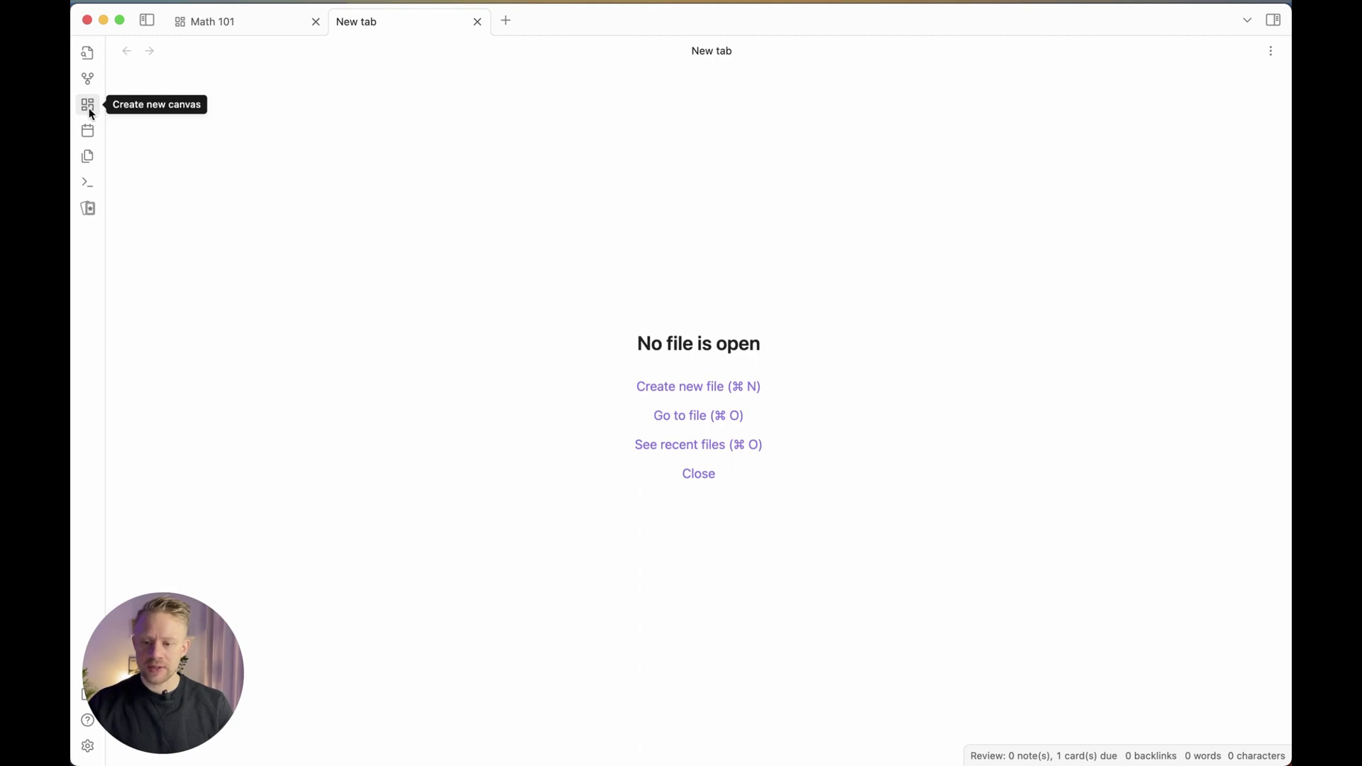
Step: Create a new blank canvas and rename it Biology 101
click(88, 106)
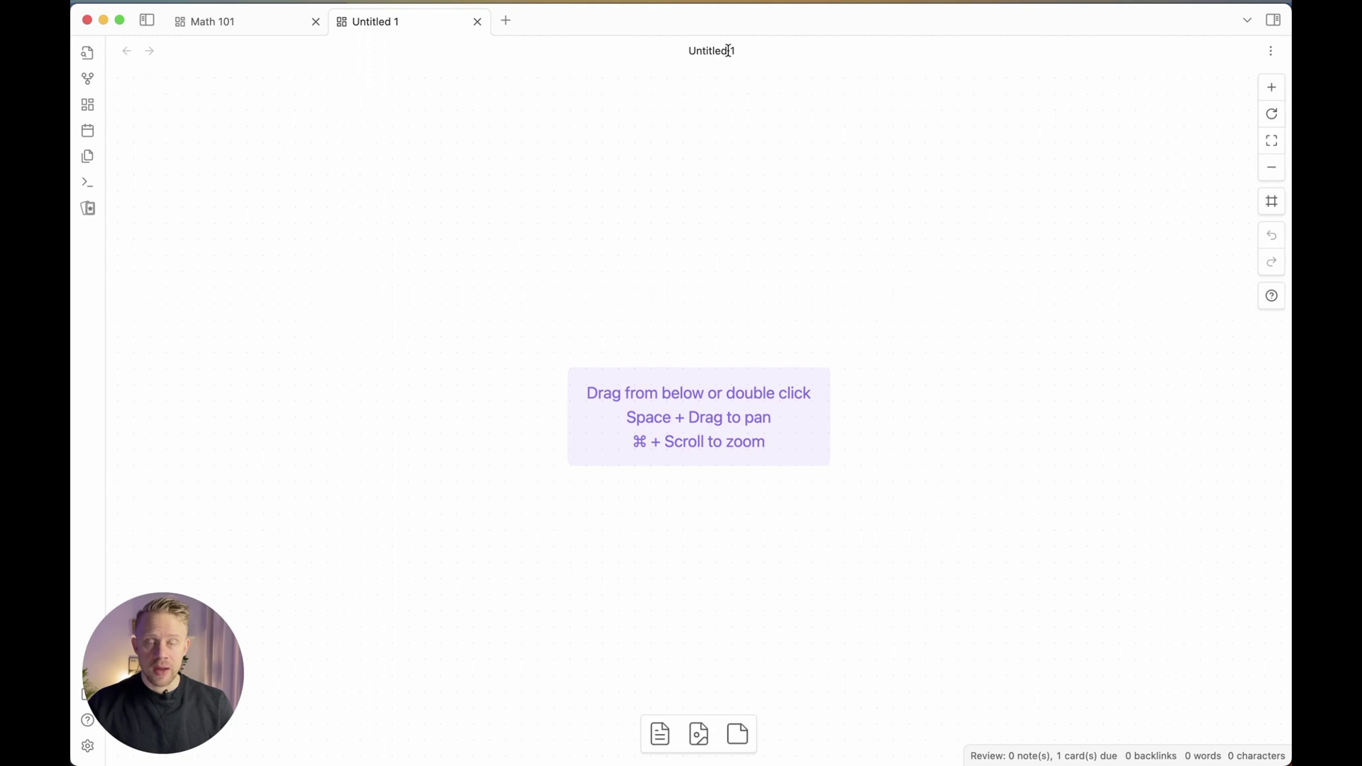
click(729, 50)
key(super+a)
text(Blolog)
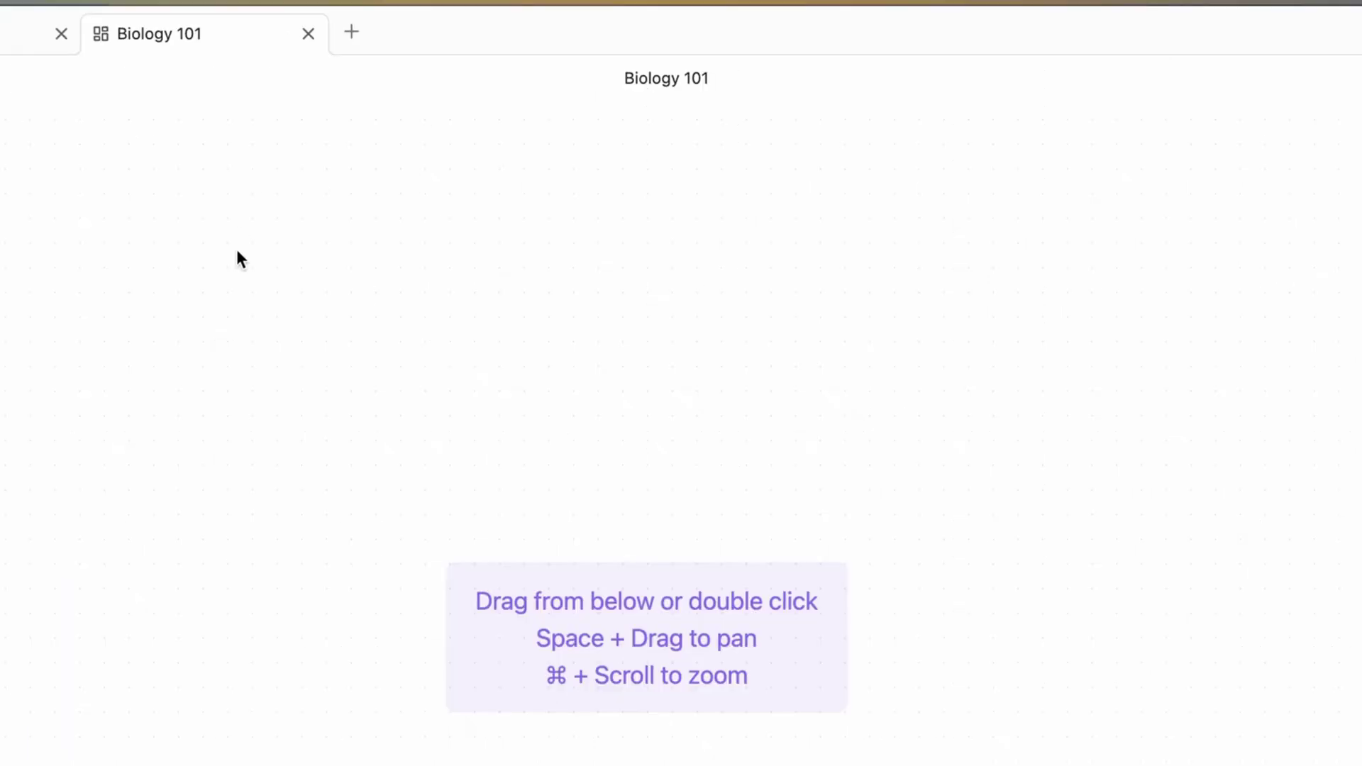
Step: Add a group to the canvas and stretch it into a wide area
right_click(239, 264)
click(310, 381)
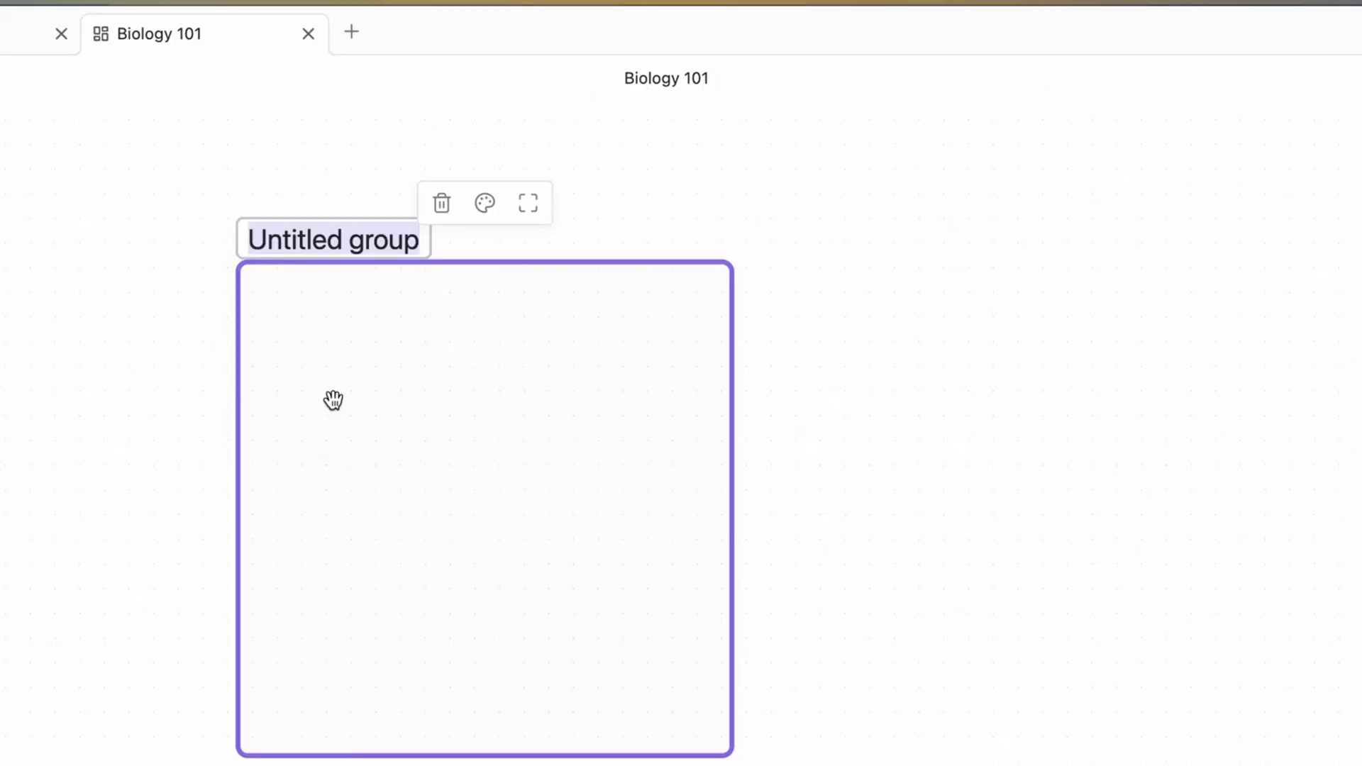
drag(732, 756, 1301, 765)
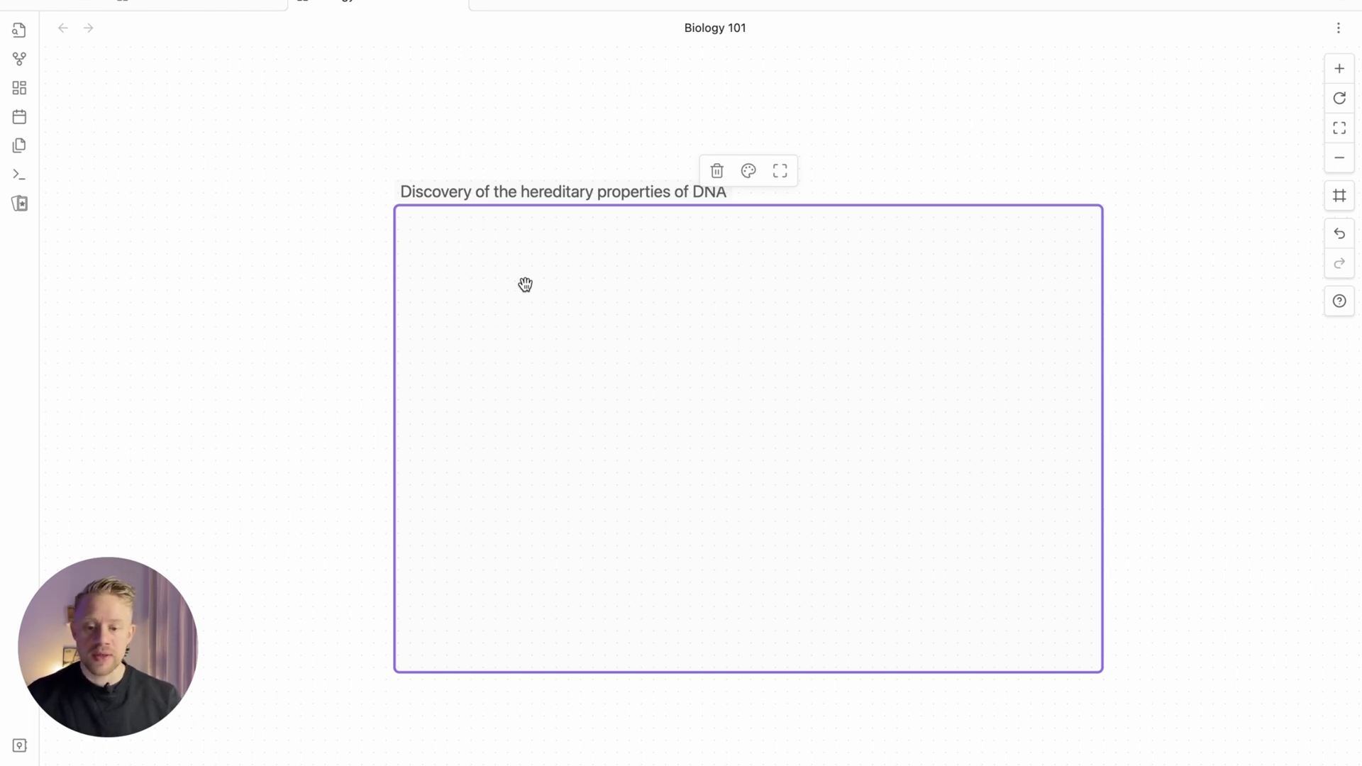
Step: Paste the green '1. Active Recall AKA Feynman Technique' heading card and move it above the DNA group
click(575, 151)
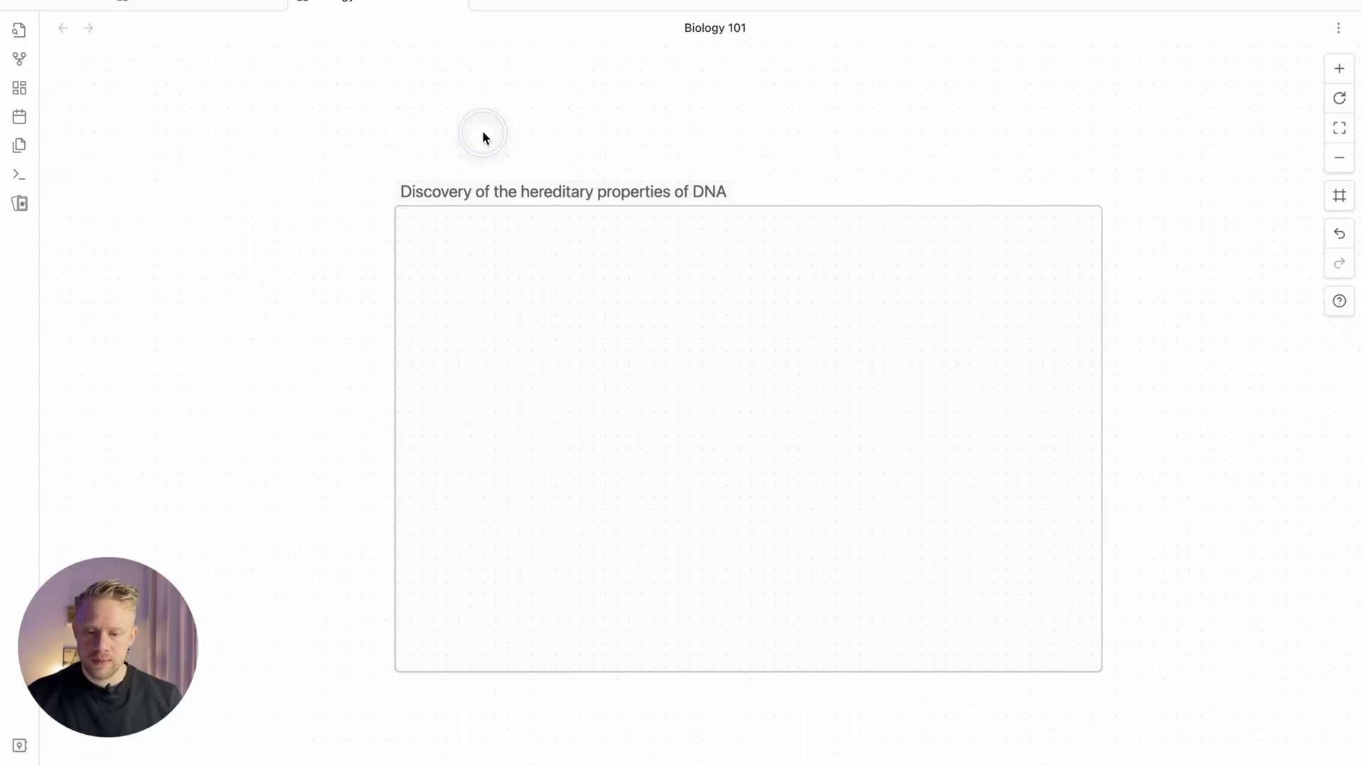
text(1. Active Recall AKA Feynman Technique)
drag(653, 431, 545, 255)
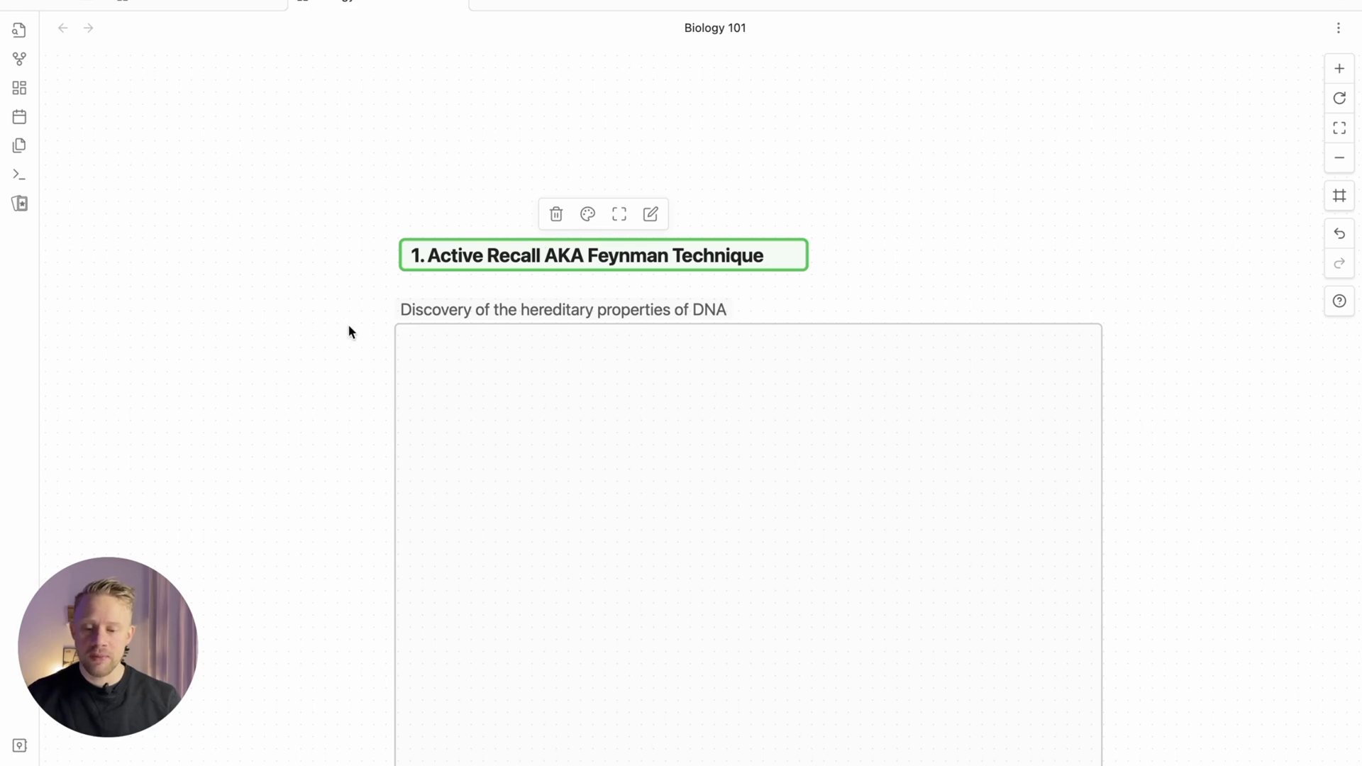
scroll(364, 381, down, 3)
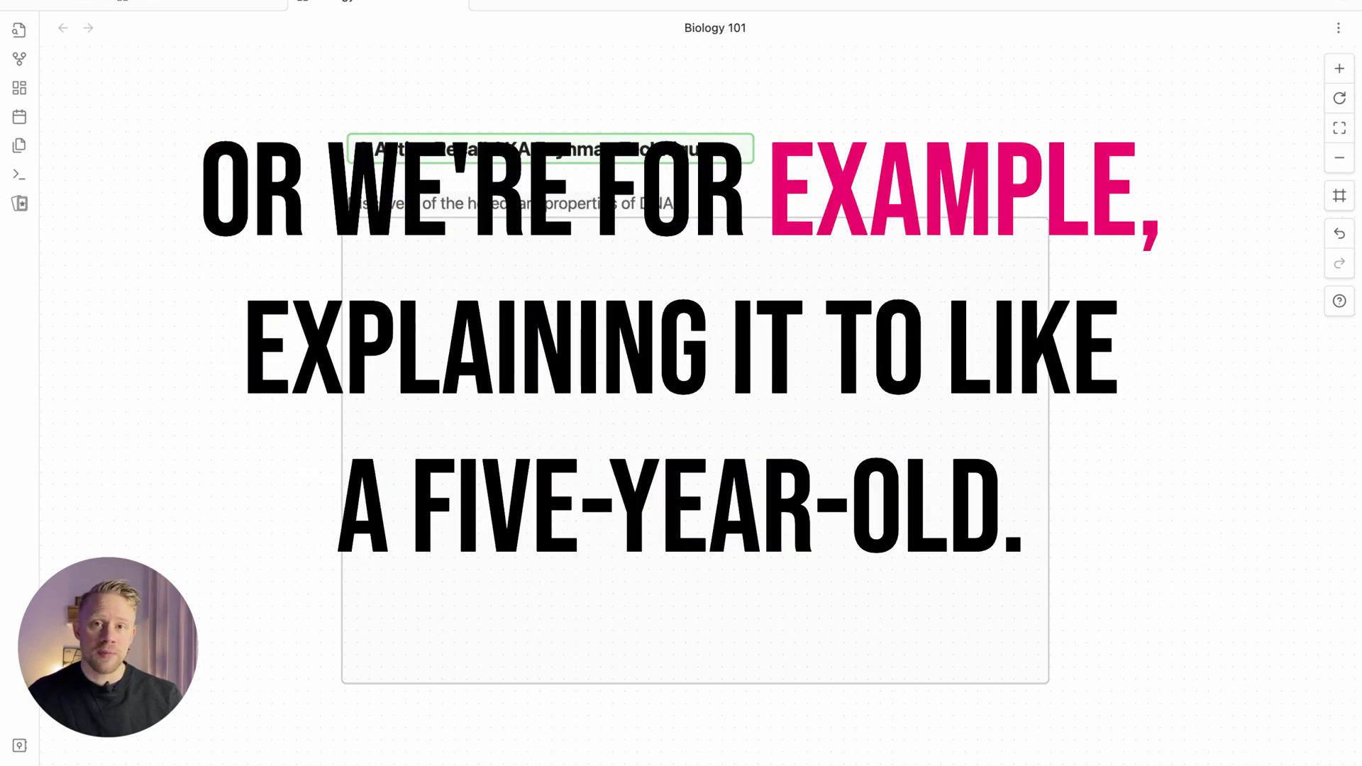
Step: Add an Oswald Avery card noting the experiment used pneumonia bacteria before antibiotics existed
double_click(399, 264)
click(273, 334)
drag(395, 268, 447, 268)
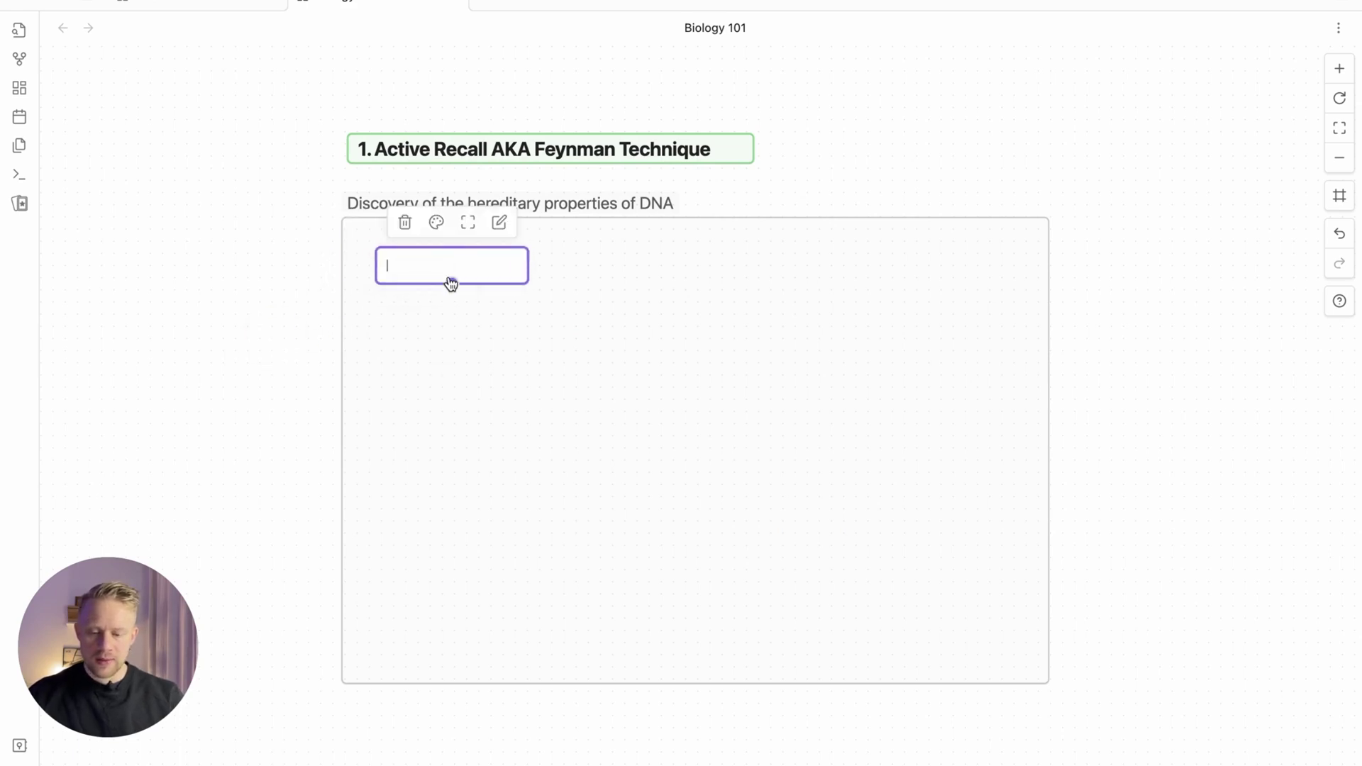
text(Oswald Av)
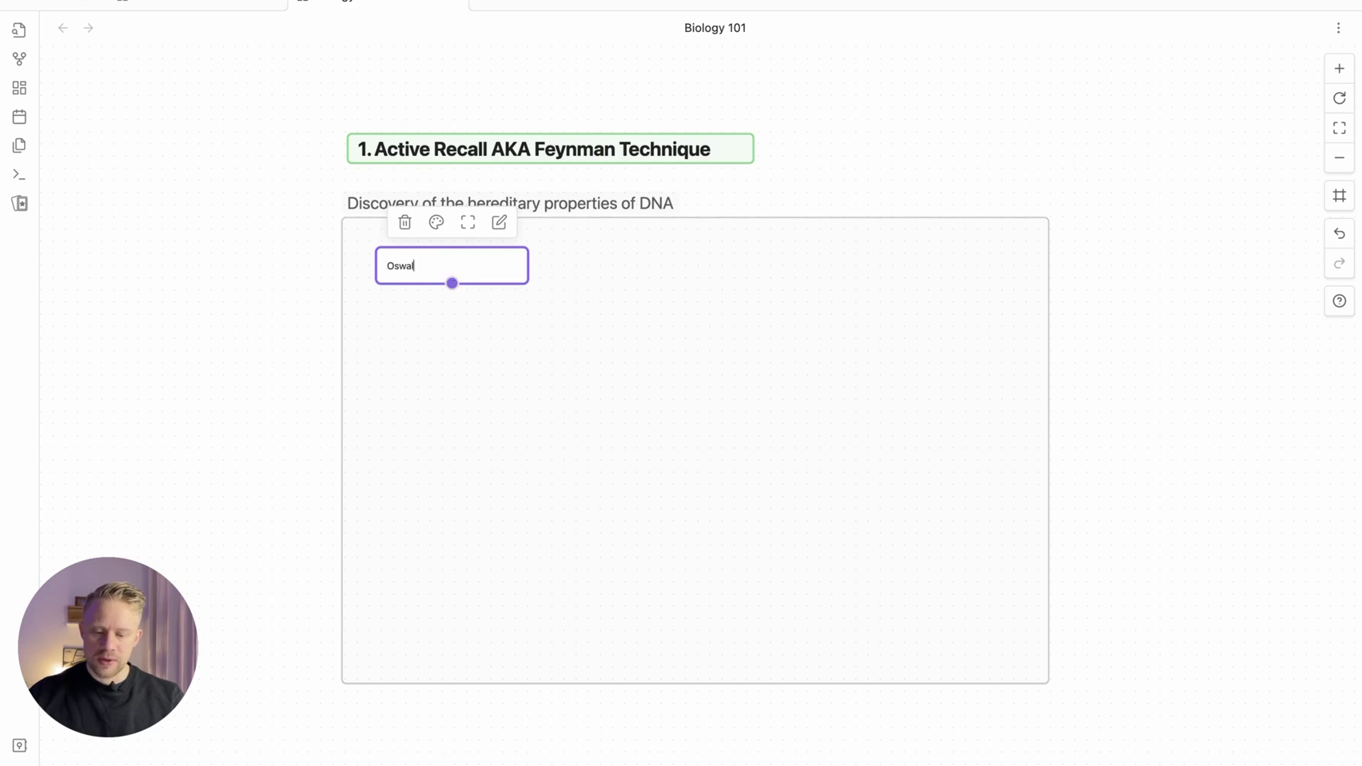
text(ery E)
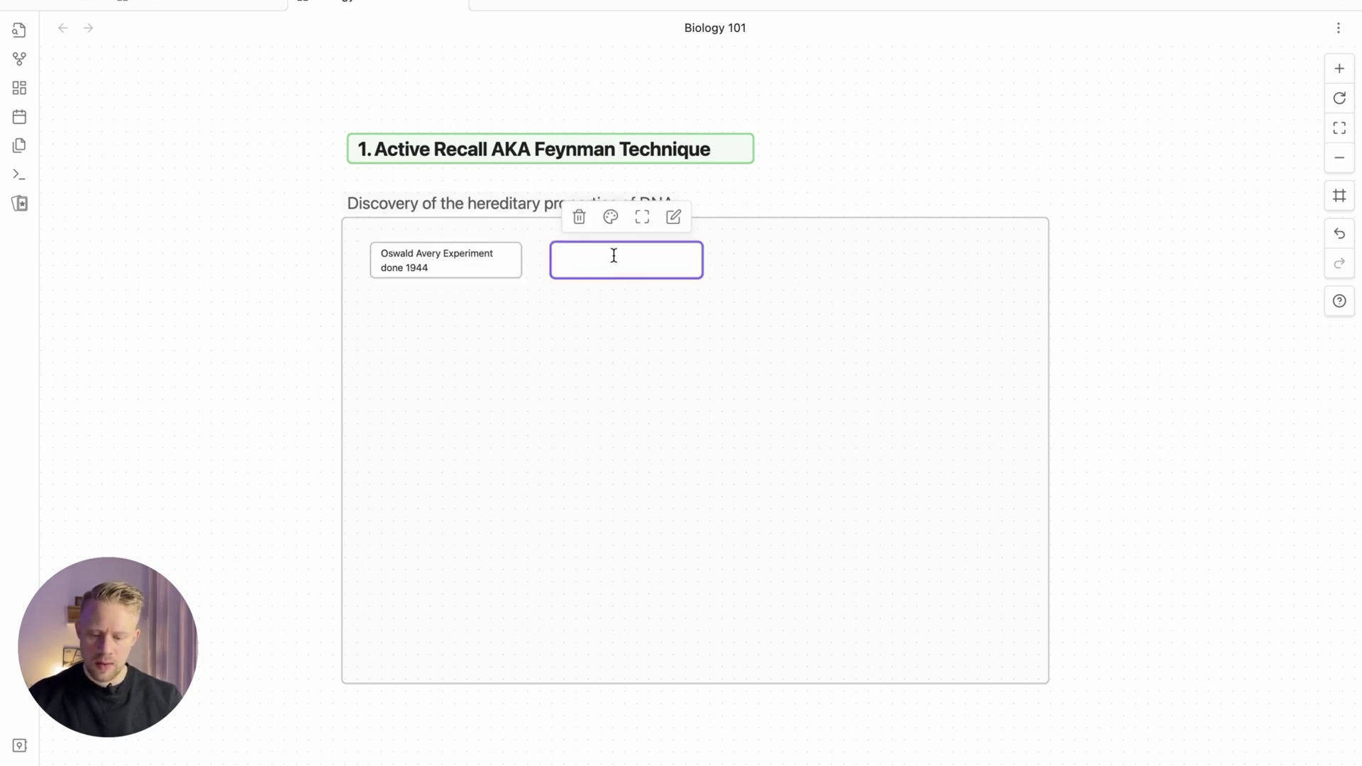
text(Experiment done using bacteria that cause pneumonia)
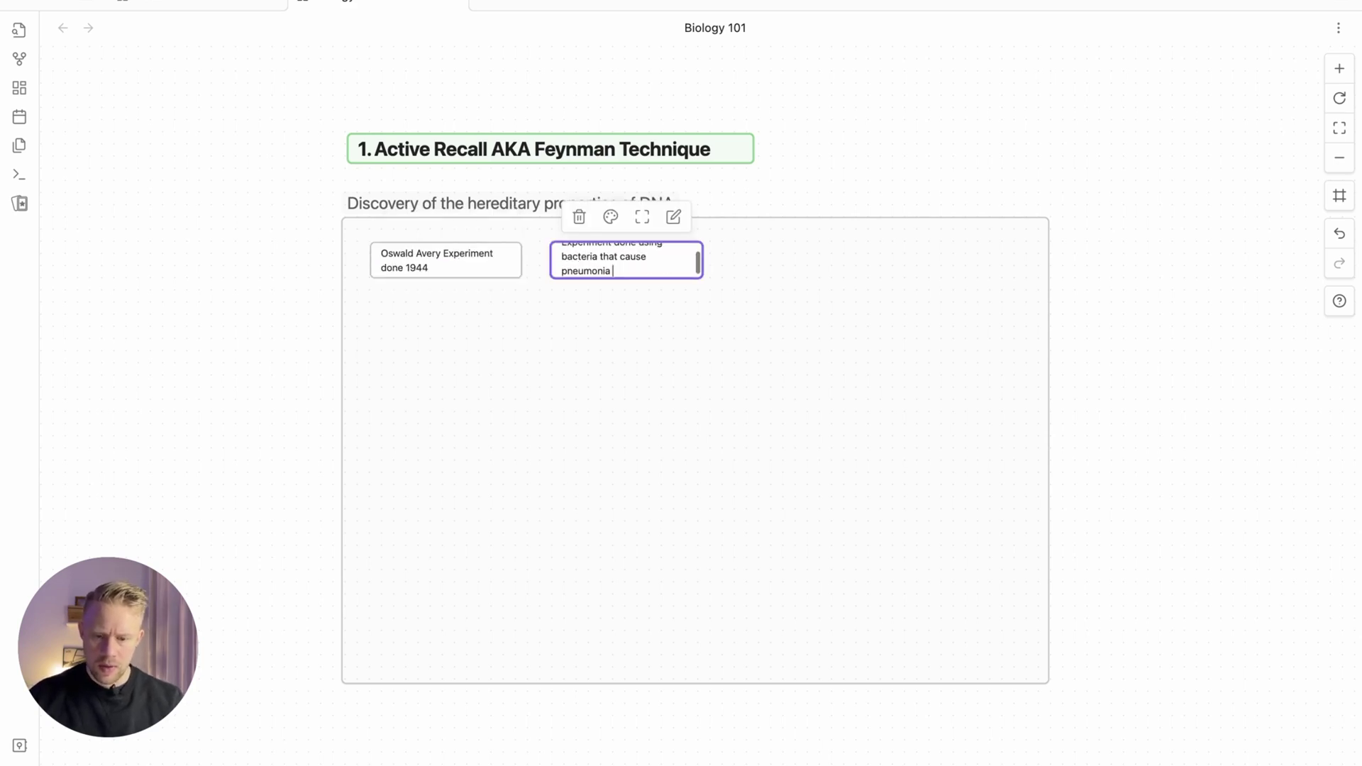
text(. There were no antibiotics then. The hope the experiment was that they would find a vaccine for pneumonia at the time.)
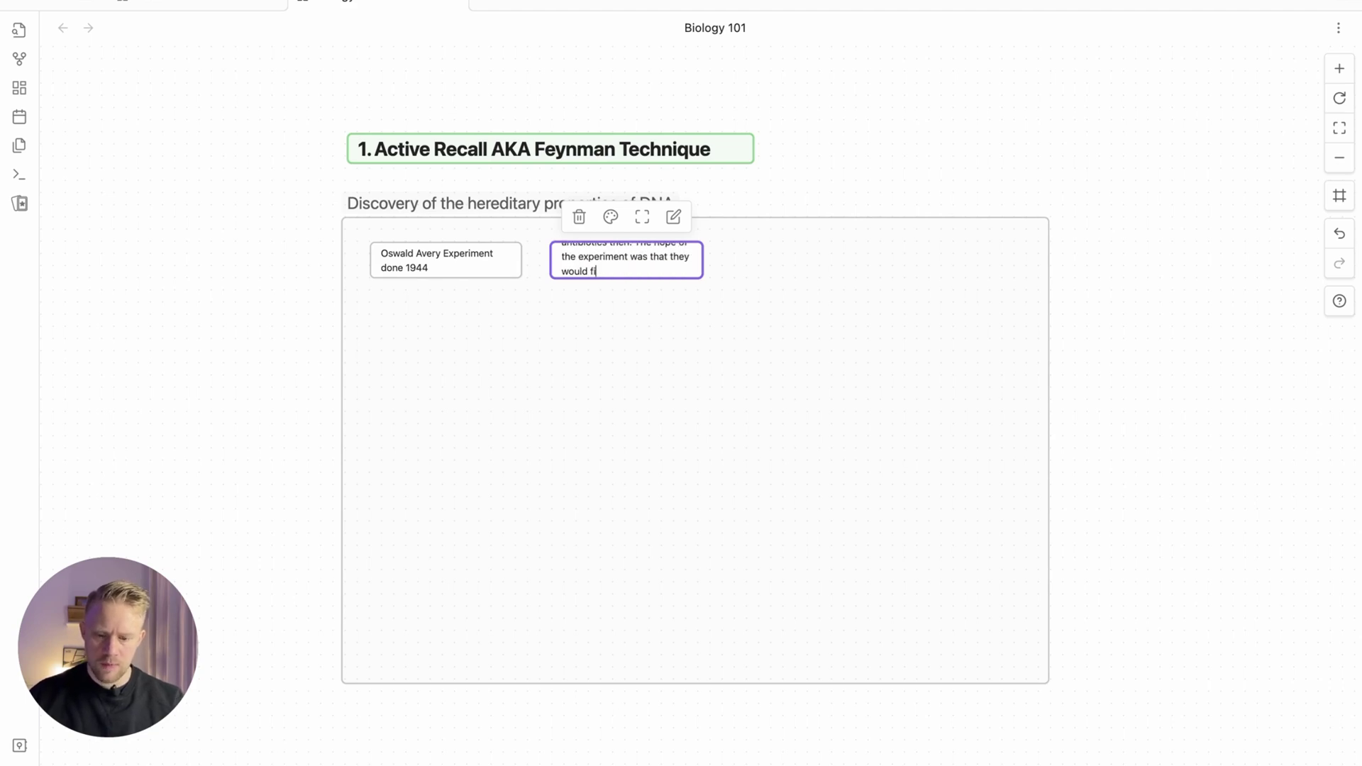
Step: Add an 'S bacteria - Virilent (deadly)' card and a yellow 'R bacteria - non virilent' copy below it
double_click(629, 400)
text(S bacteria - Virilent (deadly))
drag(648, 413, 649, 474)
double_click(669, 472)
key(ctrl+a)
text(R bacteria - non virilent (got you sick but was not deadly))
click(610, 429)
click(589, 464)
Step: Add a Mouse card linked from S ('killed bacteria') and R ('live bacteria') bacteria cards
double_click(795, 440)
text(Mouse)
drag(703, 410, 898, 433)
double_click(759, 424)
text(killed bacteria)
drag(703, 473, 885, 434)
double_click(790, 454)
text(live bacteria)
Step: Link the Mouse card to a 'The mouse was dead...' card ending 'Something happened between the R and S bacteria.'
drag(1049, 454, 1295, 454)
drag(942, 436, 1013, 440)
click(1041, 465)
text(The mouse was dea)
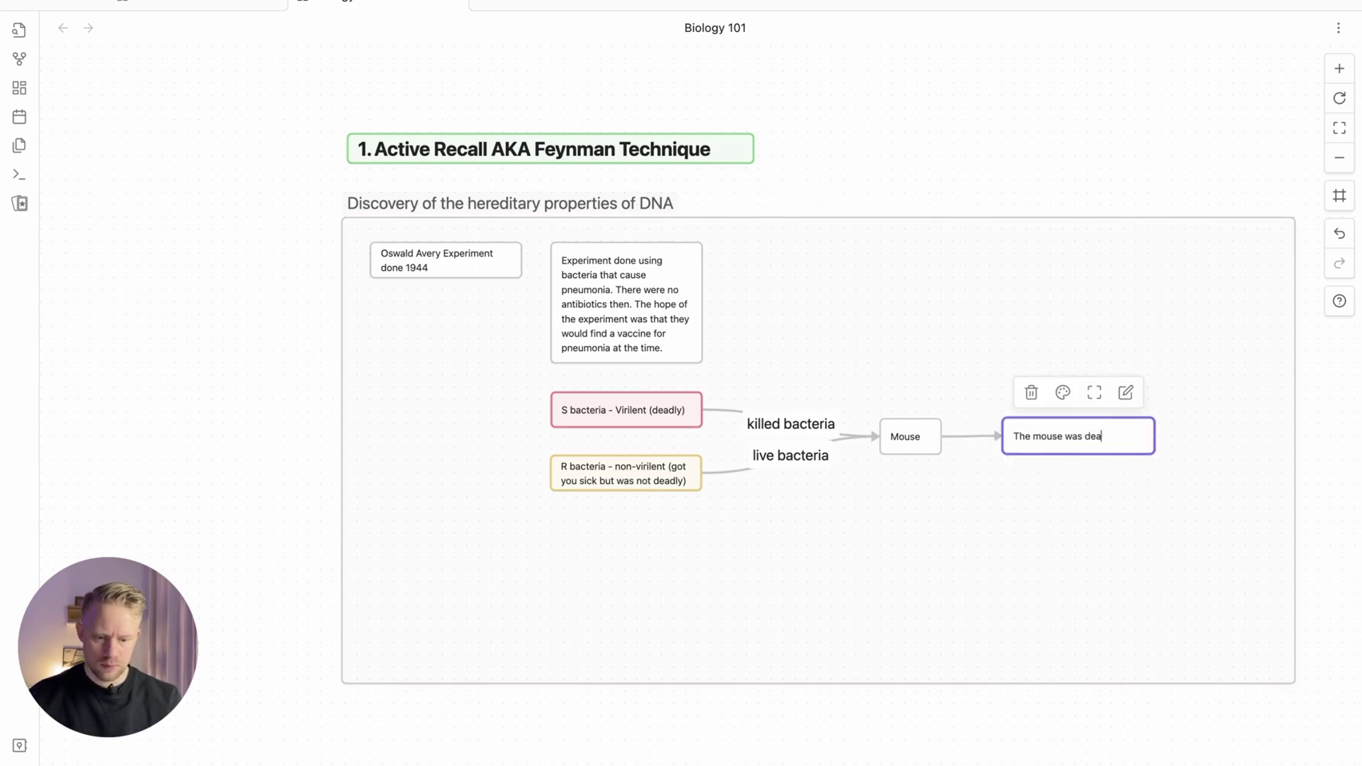
text(d. This did not make sense as the mouse was no infected with the deadly bacteria.)
key(Return)
key(Return)
text(Something happened between the R and S bacteria.)
Step: Link a conclusion card stating the team found it was the DNA in the bacteria
drag(1155, 484, 1204, 483)
click(1295, 536)
text(After further experimentation the team concl)
text(uded that it was the DNA in the bacteria that)
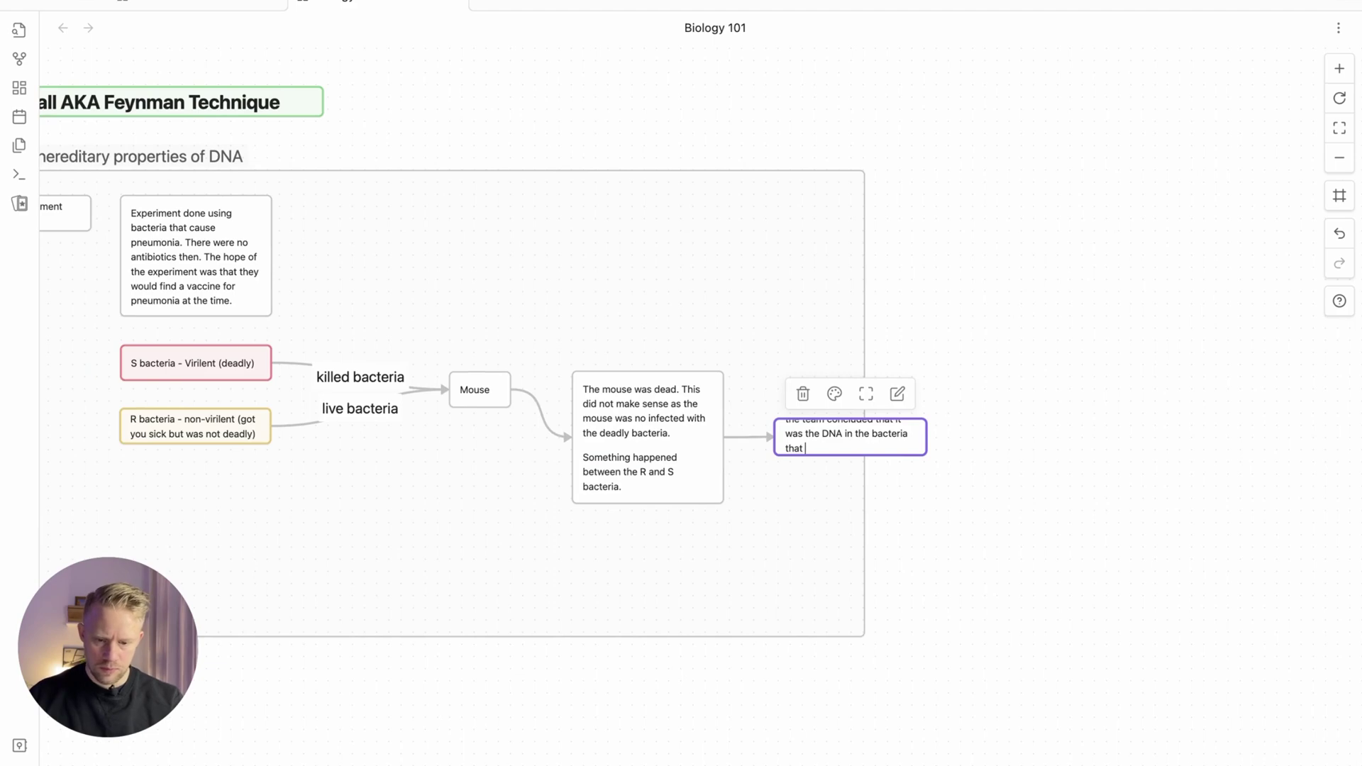
text( was transfered to the dead S bacteria to relive )
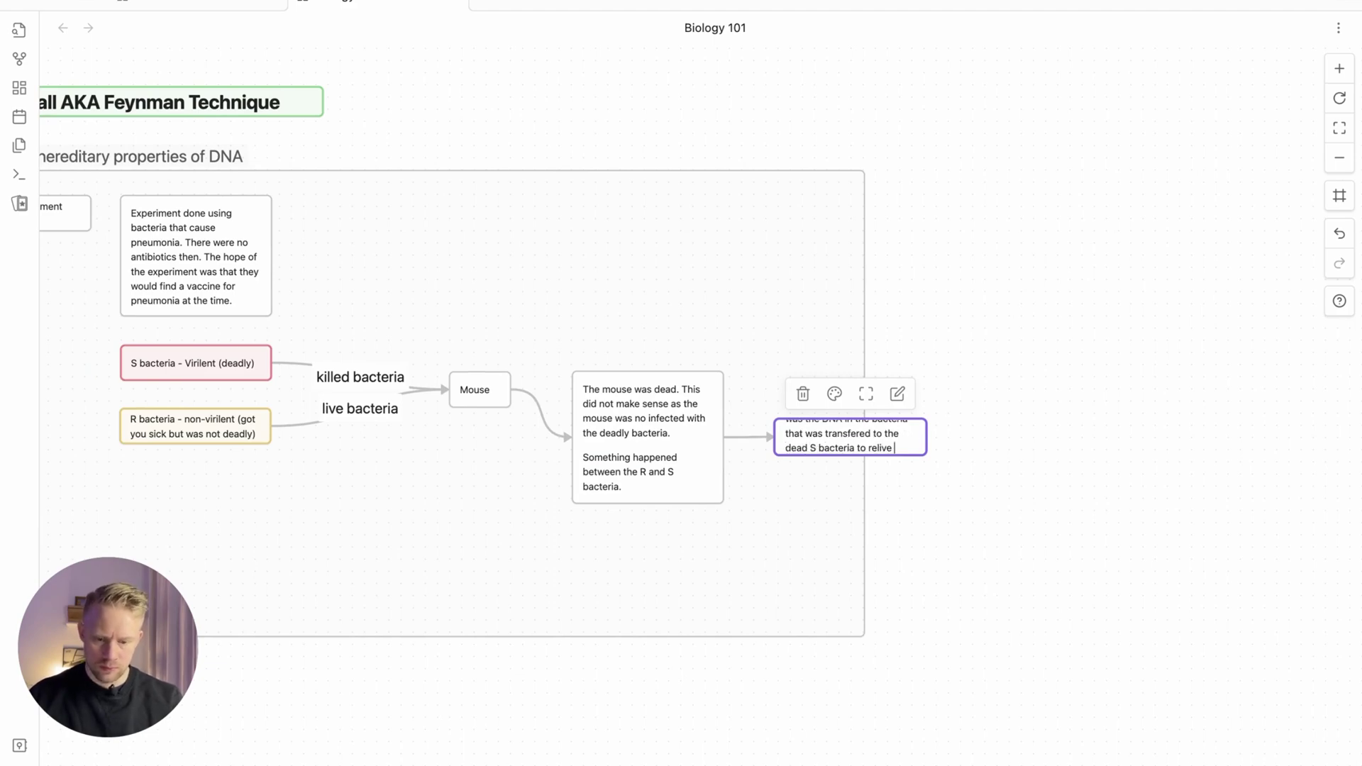
text(it.)
Step: Convert the new empty card into a note file titled 'Transforming factor'
right_click(1064, 470)
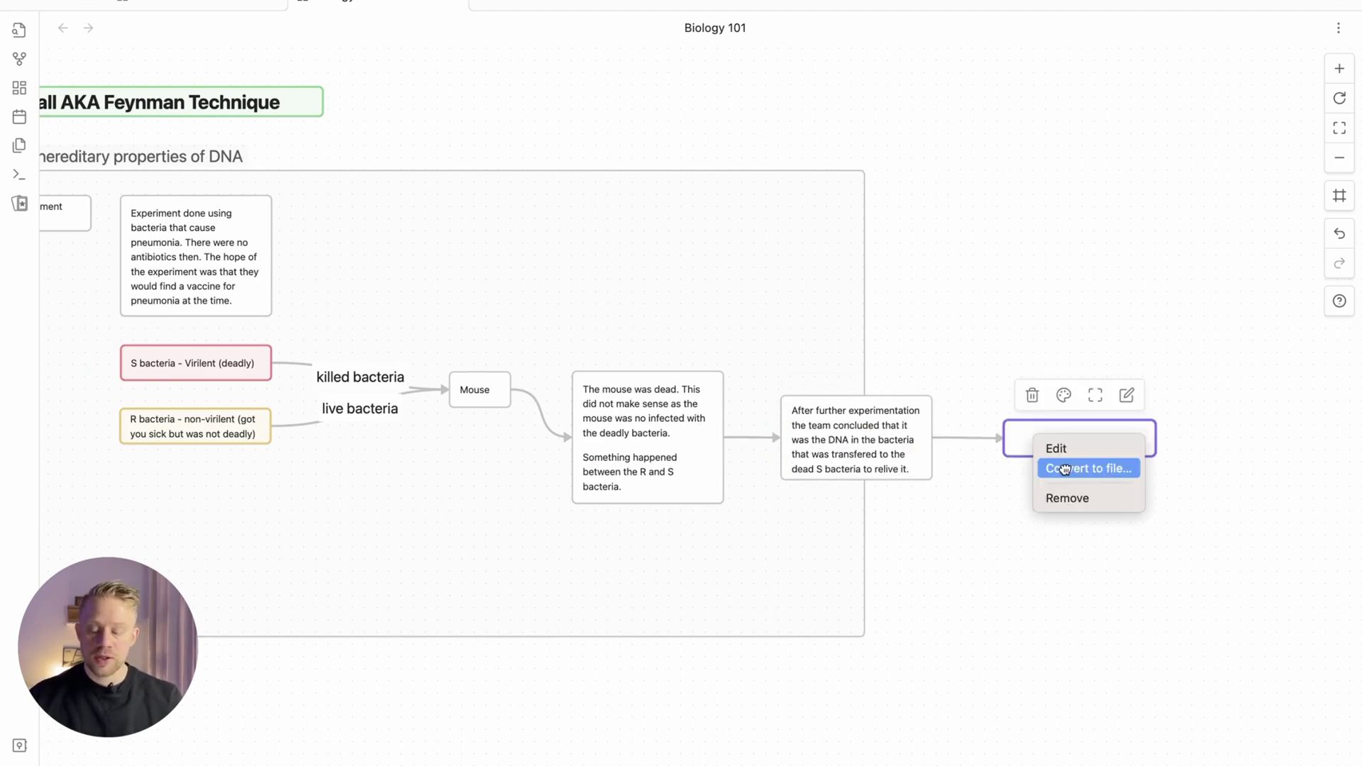
click(963, 332)
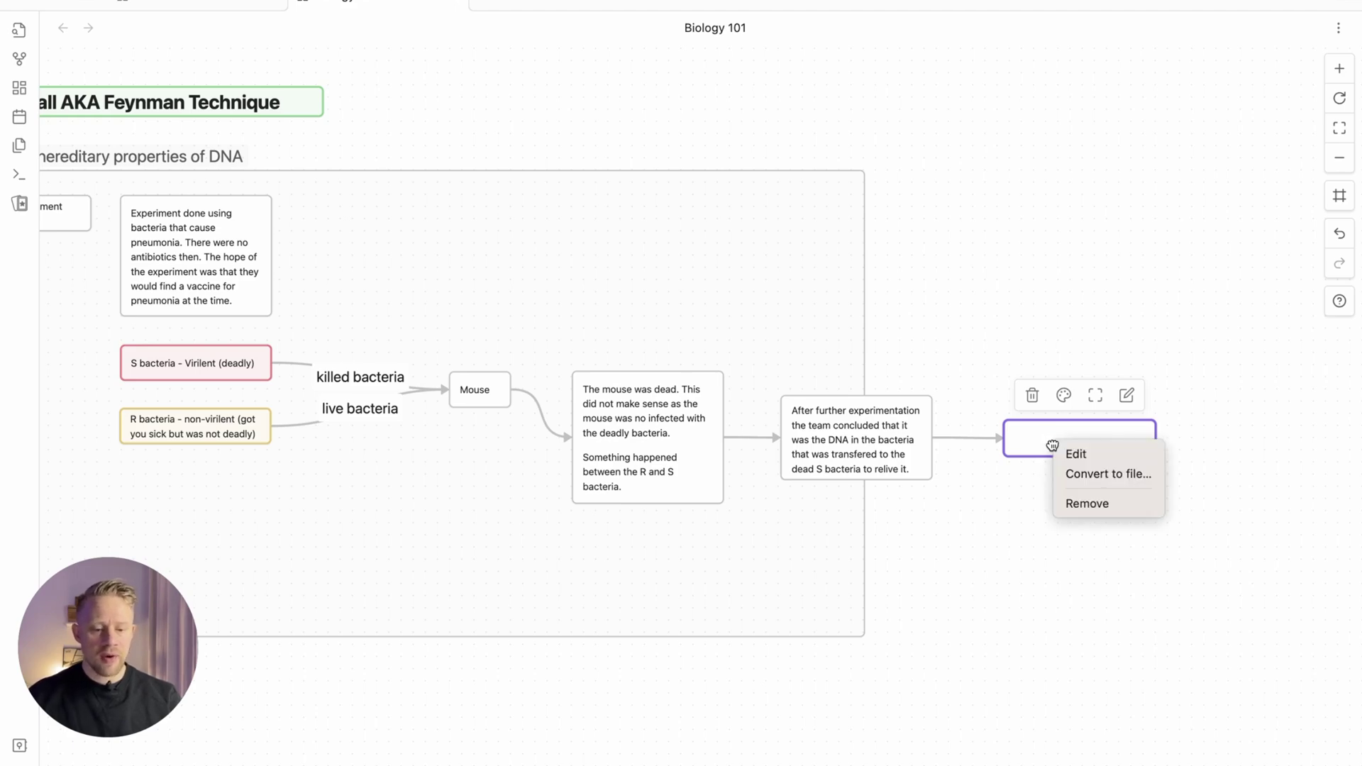
click(1077, 474)
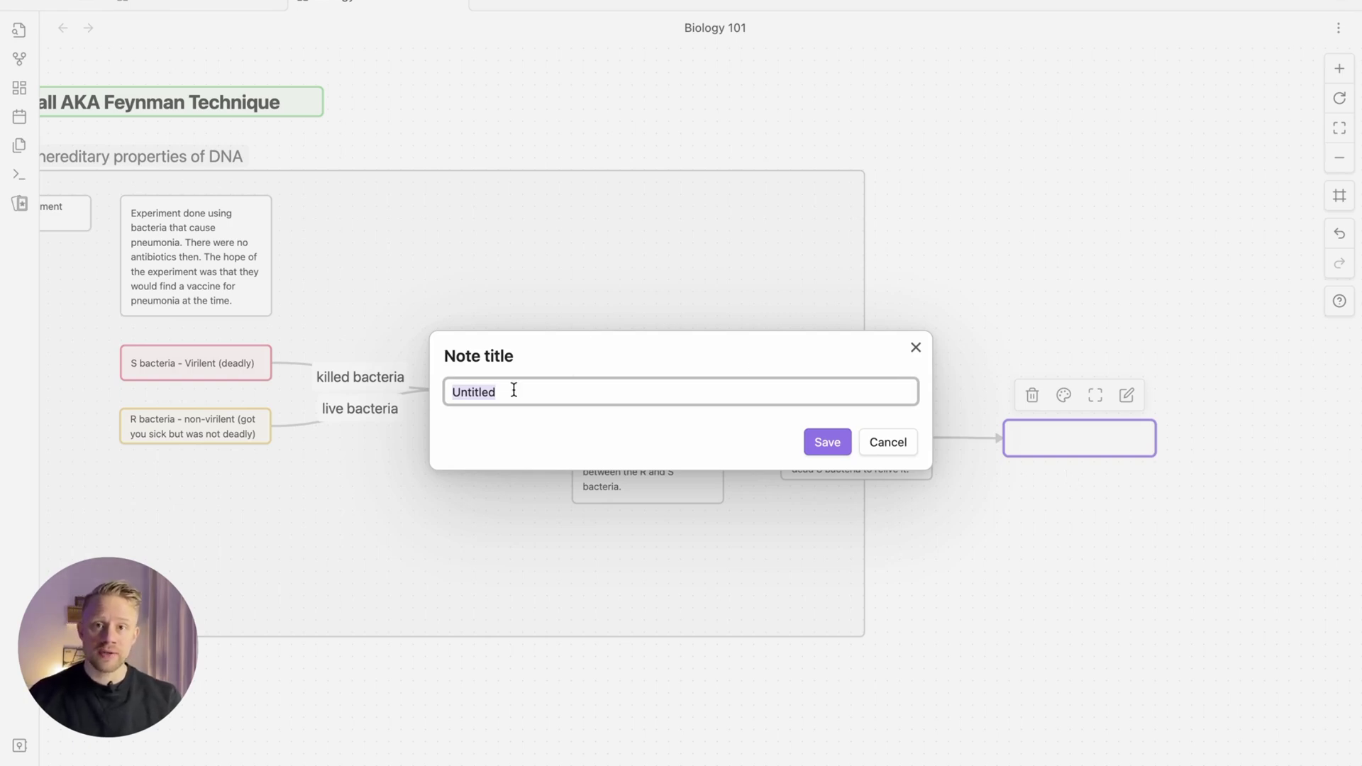
text(Trans)
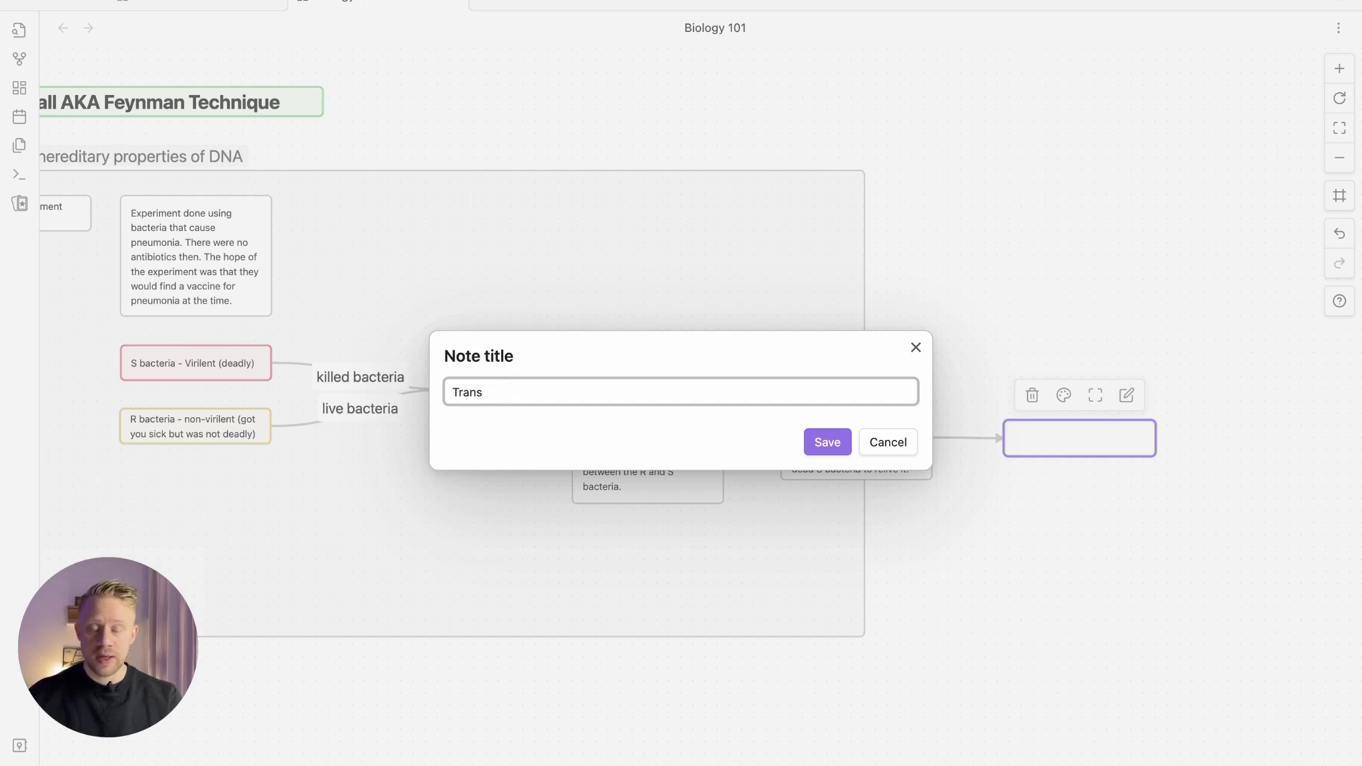
text(fo)
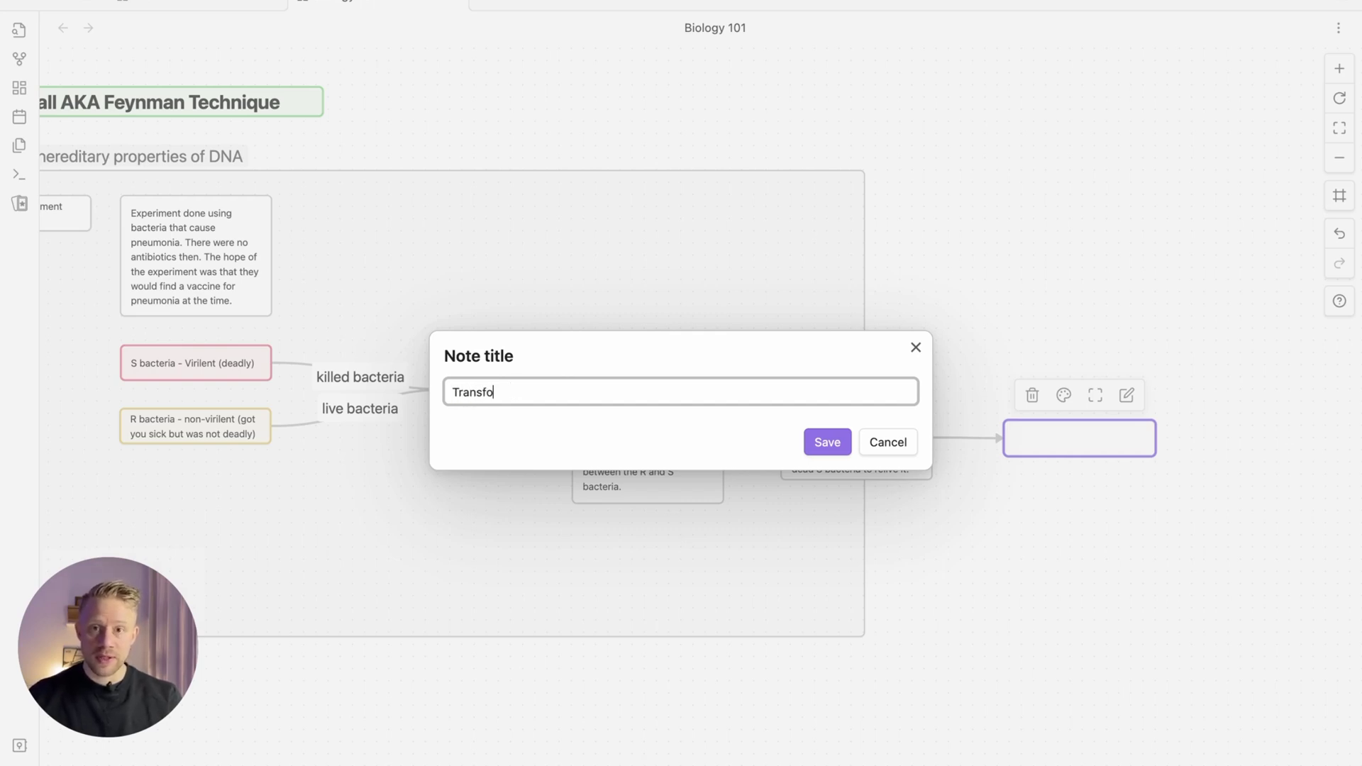
text(rming factor)
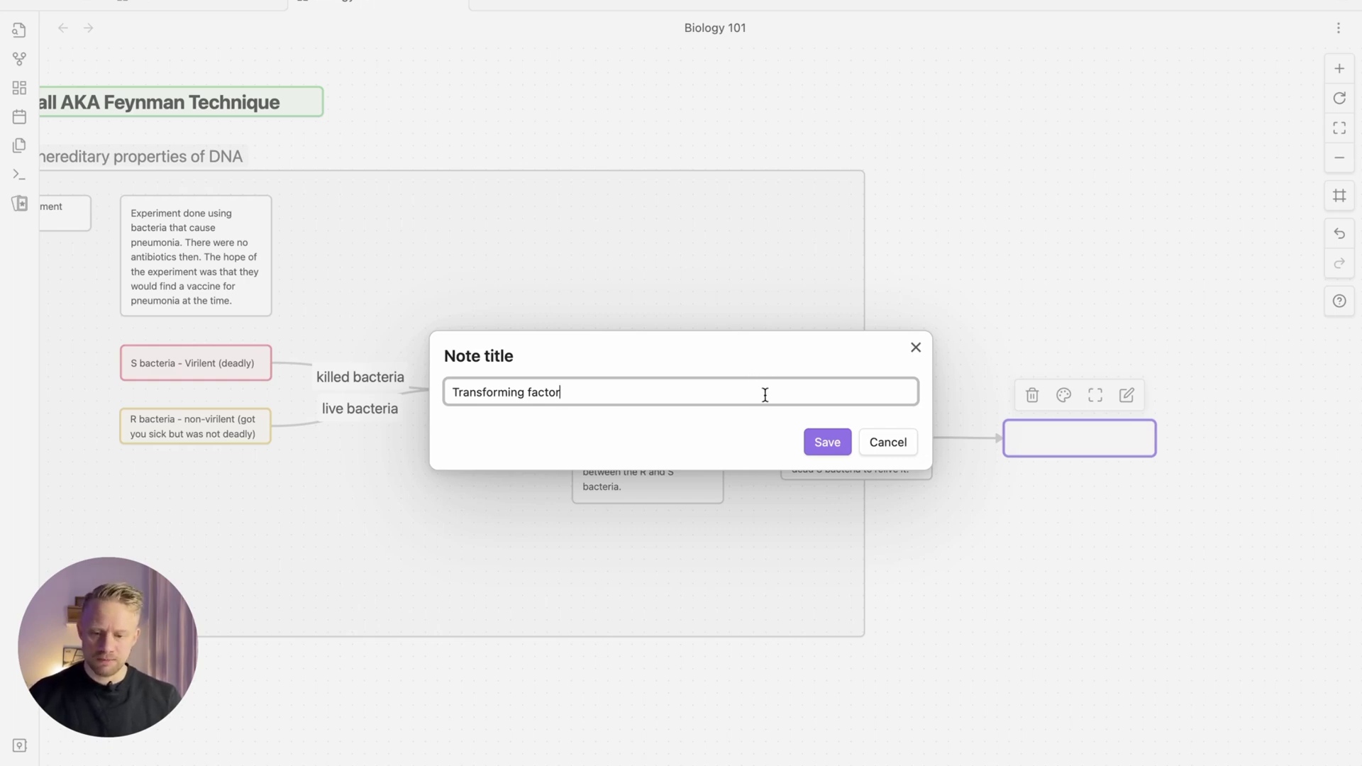
Step: Tag the Transforming factor note #biology #dna and paste in the experiment description
key(Return)
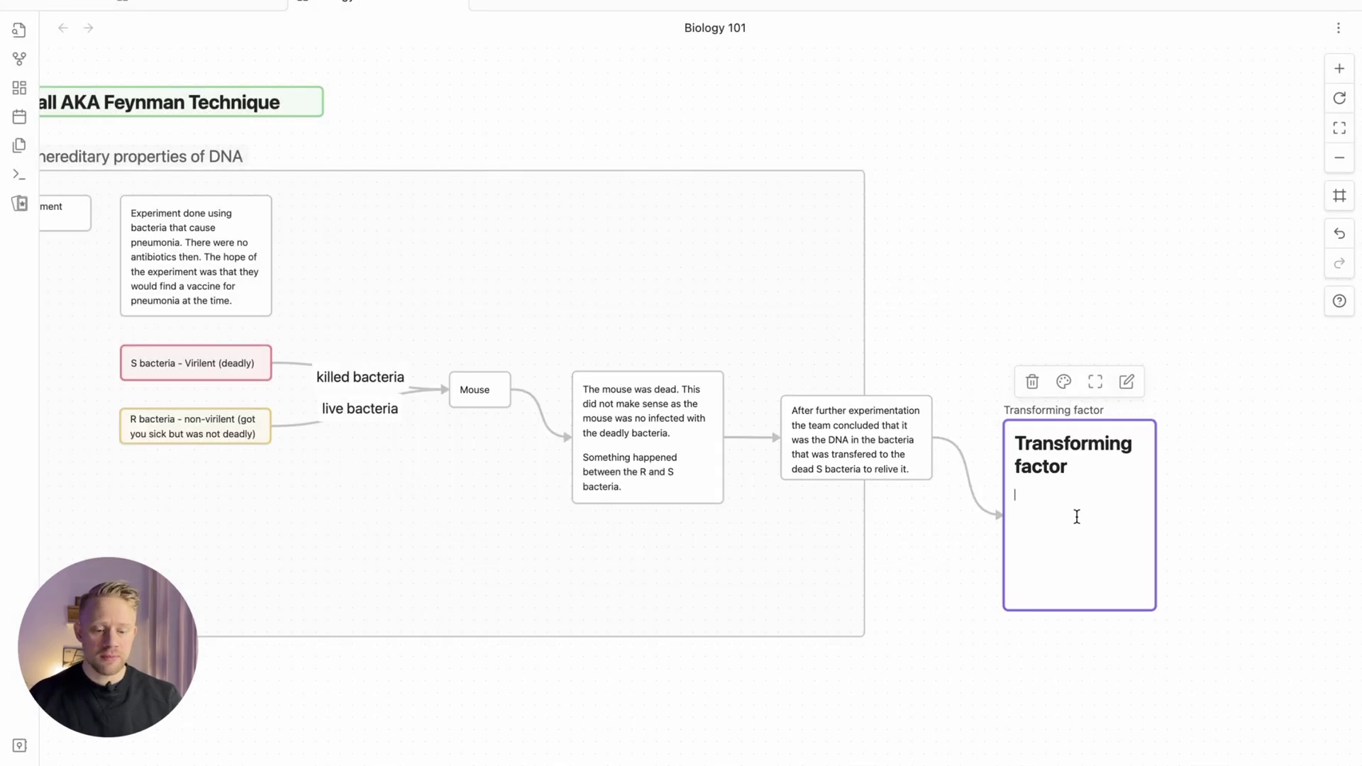
text(#)
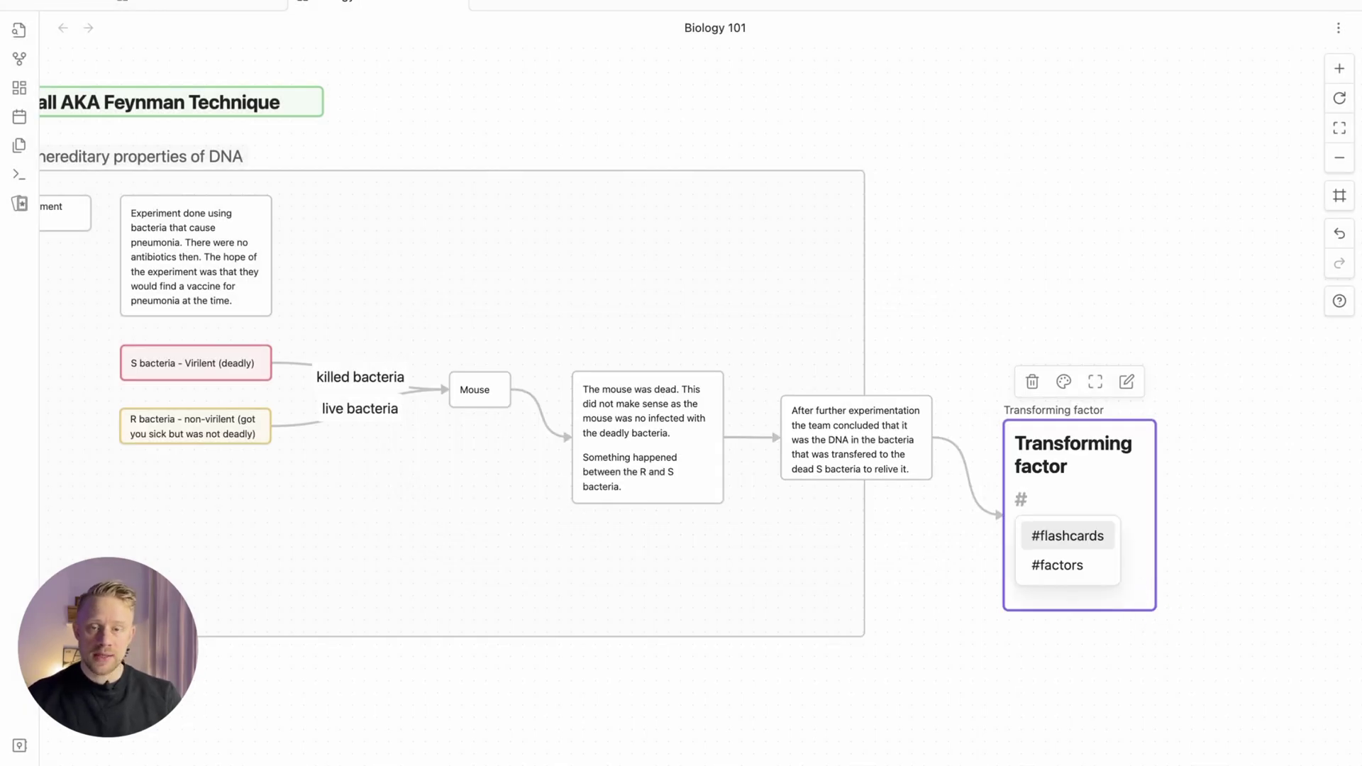
text(biology #dna)
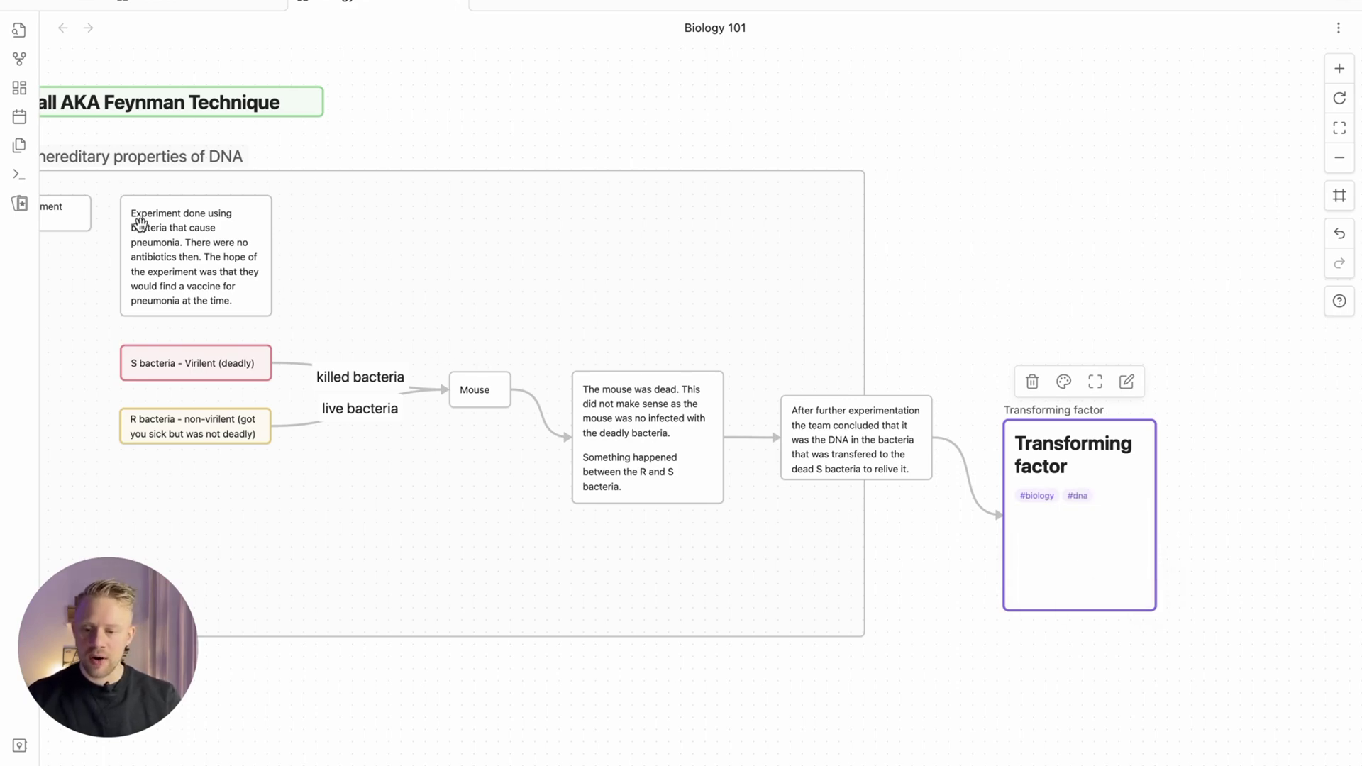
click(202, 257)
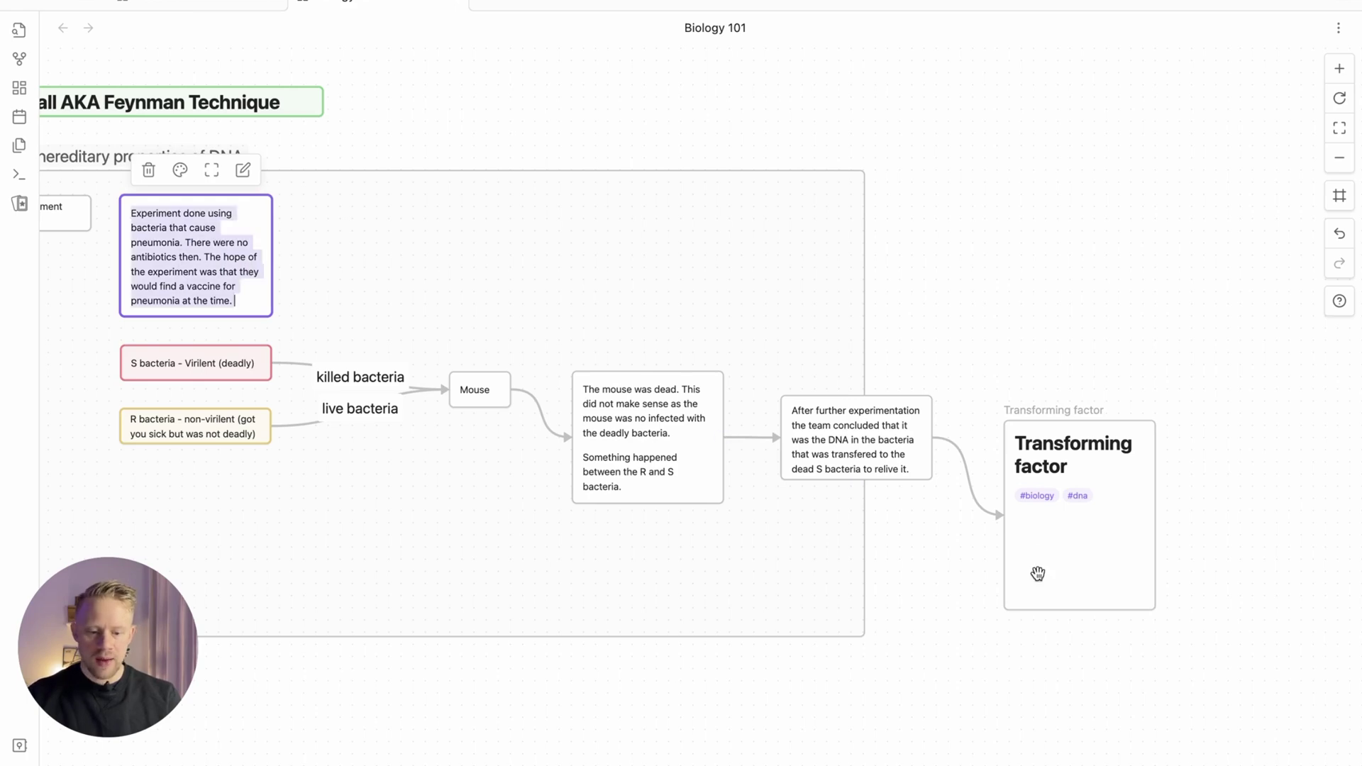
click(1040, 535)
click(1034, 527)
text(Experiment done using bacteria that cause pneumonia. There were no antibiotics then. The hope of the experiment was that they would find a vaccine for pneumonia at the time.)
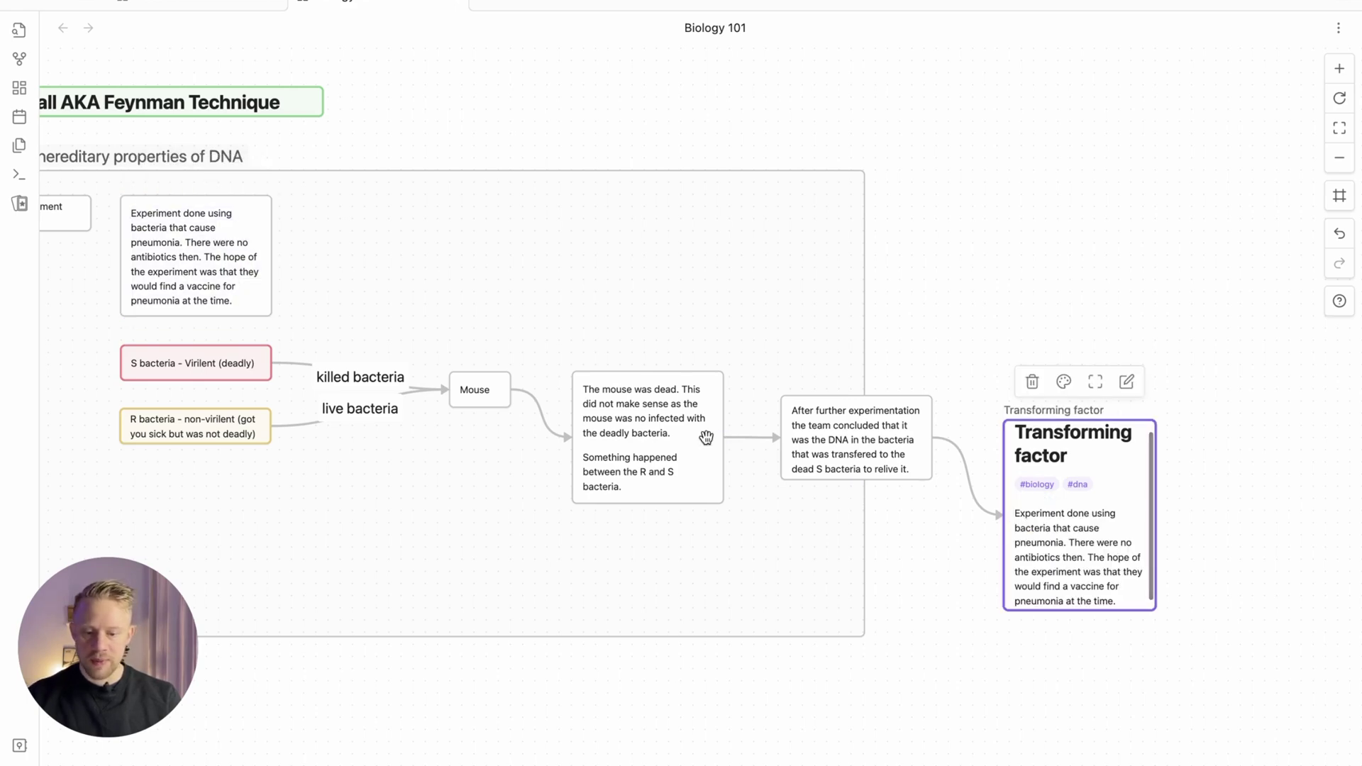
Step: Embed a screenshot of the S and R bacteria cards in the note, enlarge it, and select the article URL
click(706, 438)
click(680, 437)
click(1125, 595)
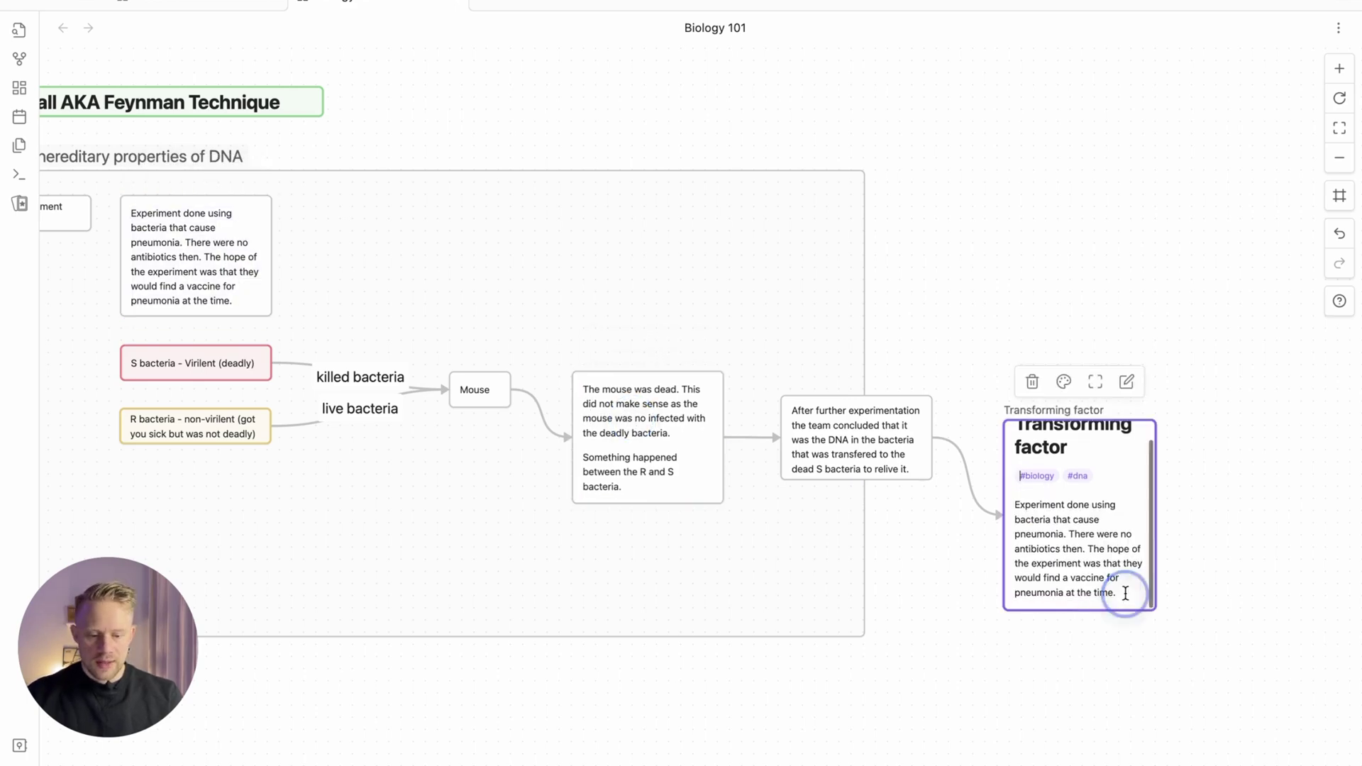
click(1056, 584)
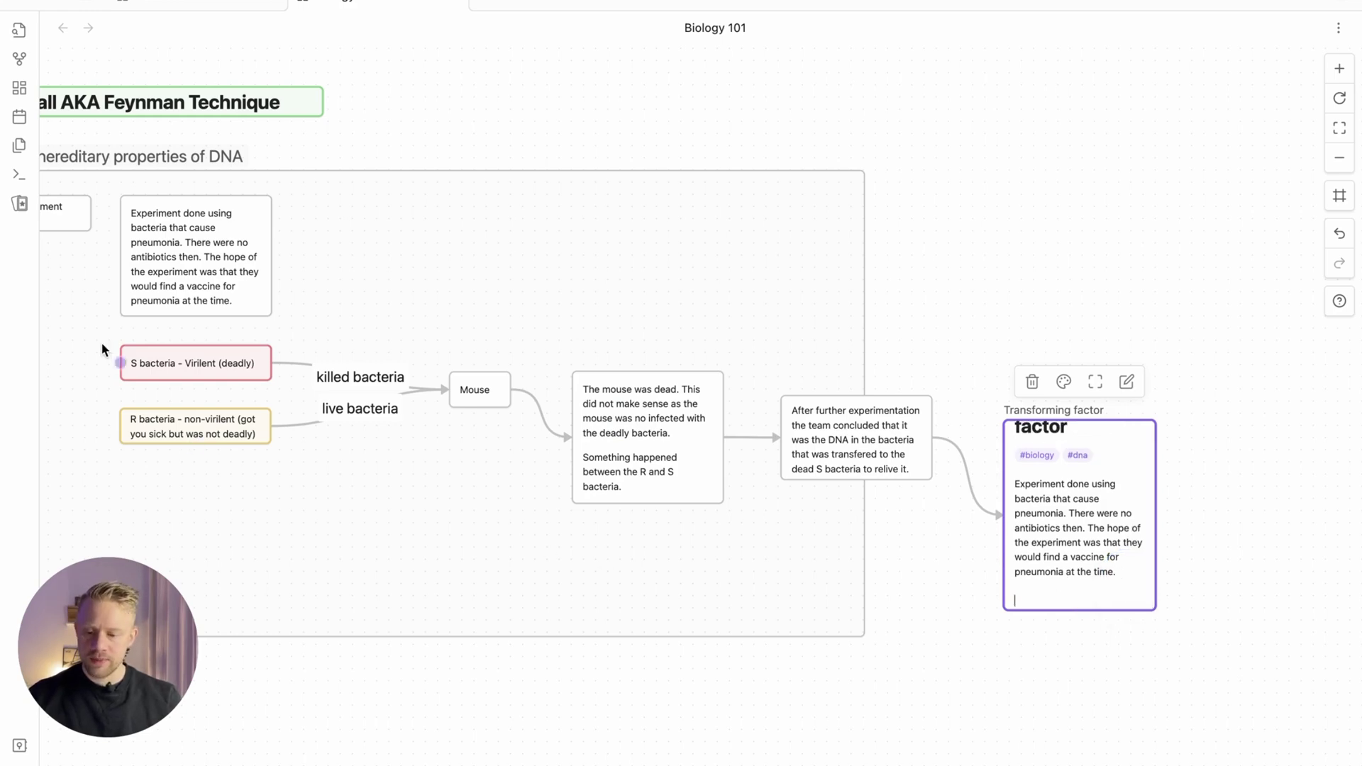
key(super+shift+4)
drag(82, 333, 526, 458)
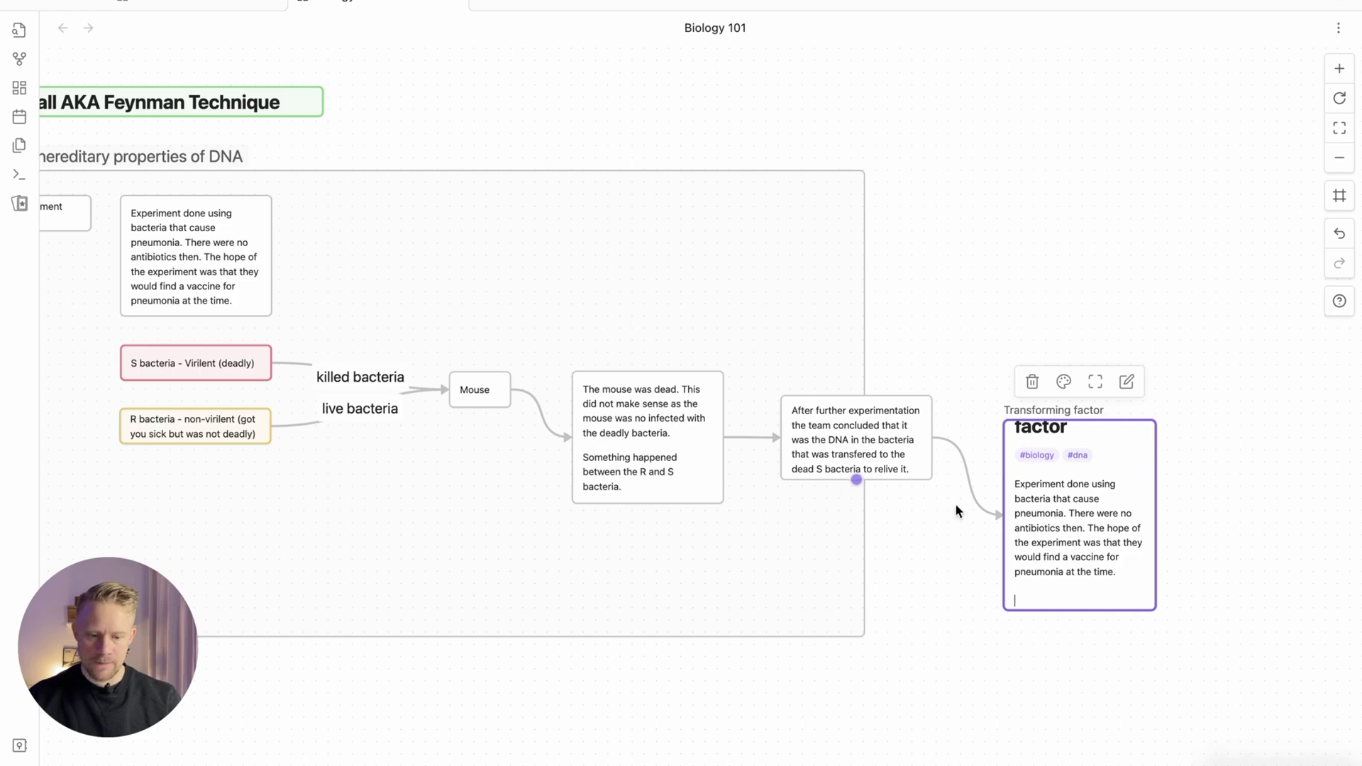
drag(1256, 731, 1050, 600)
drag(1156, 612, 1153, 760)
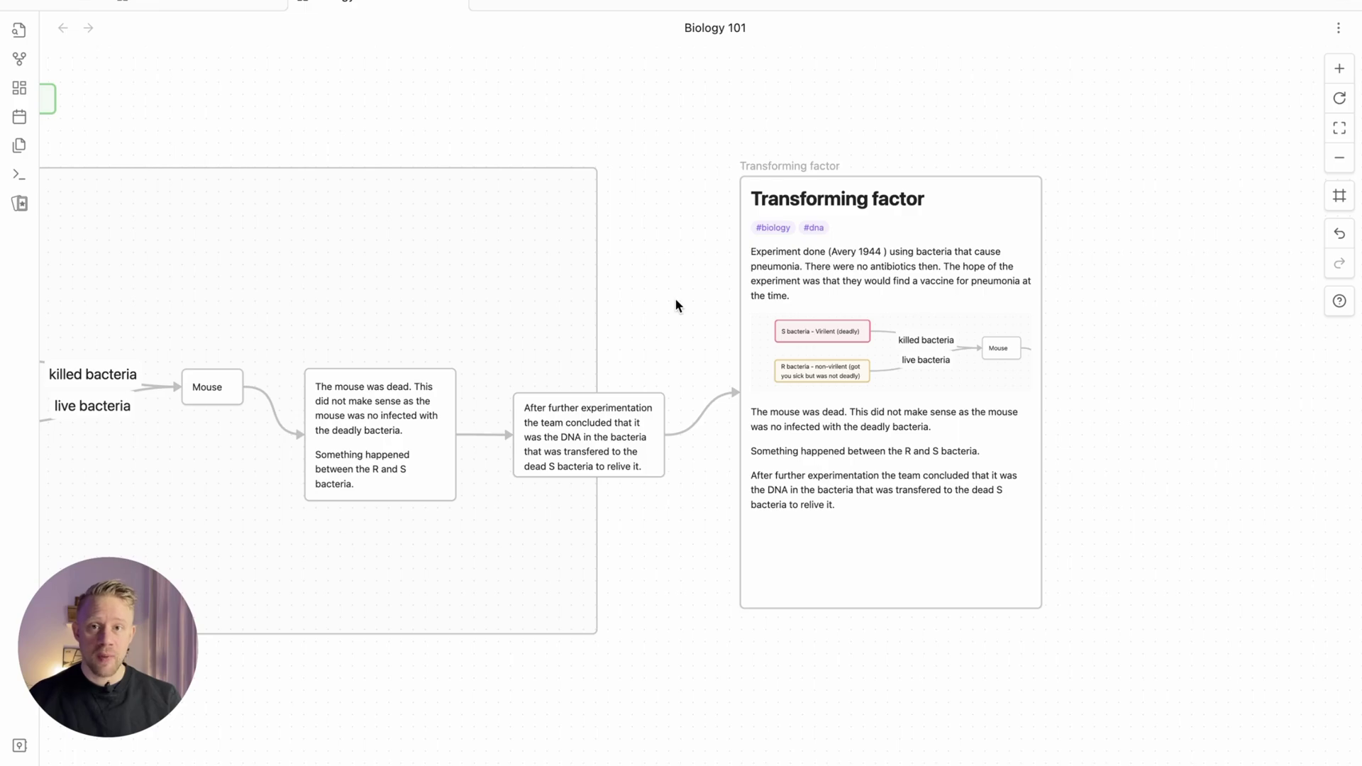
click(522, 32)
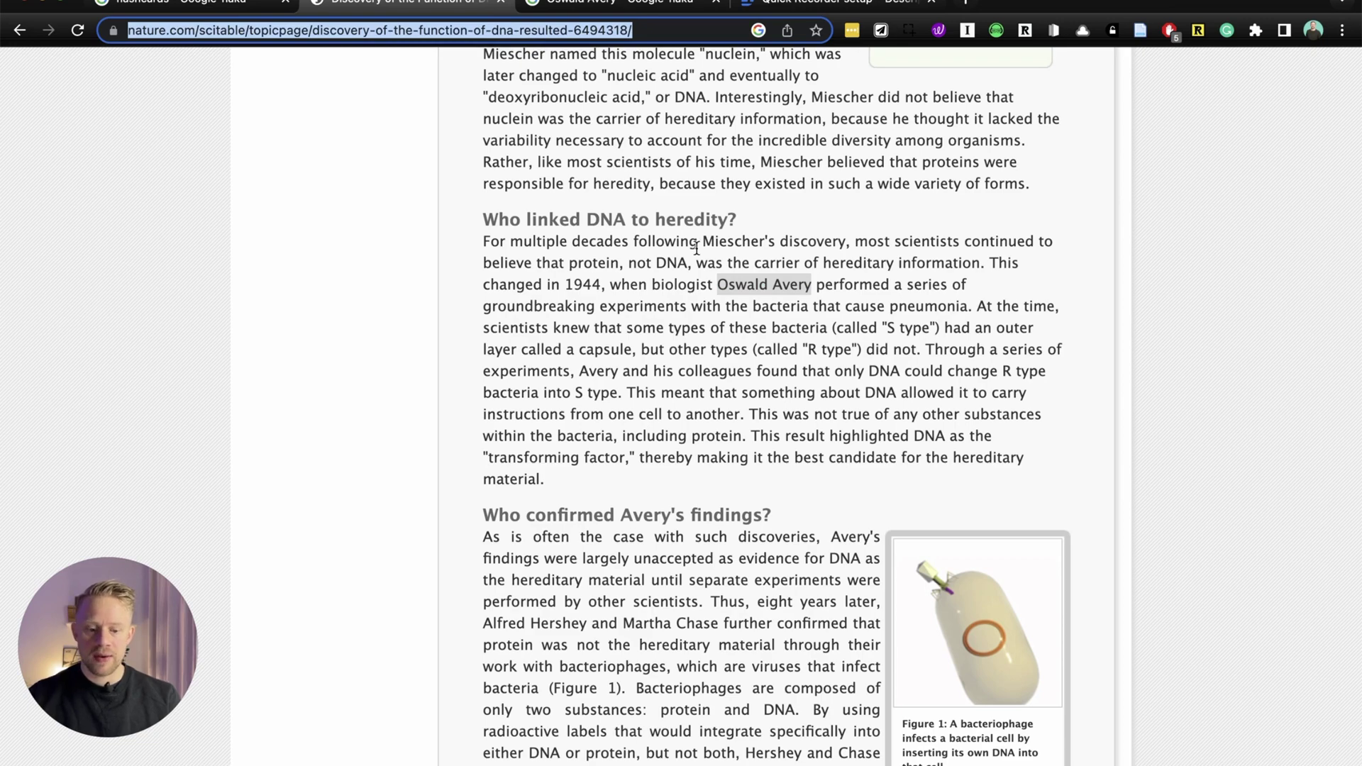
Step: Paste the Scitable DNA discovery article link as a web page card above the Transforming factor card
click(722, 293)
key(super+Tab)
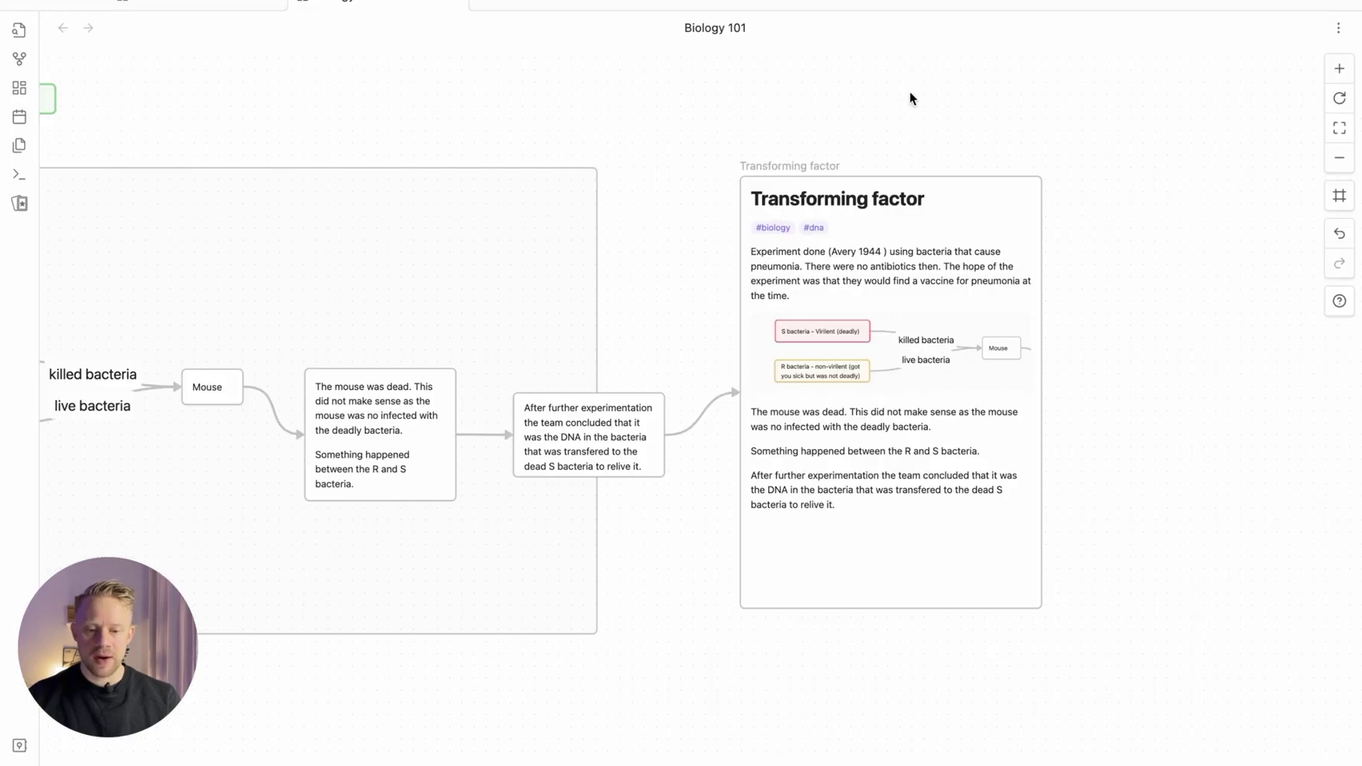
drag(800, 173, 845, 207)
drag(900, 90, 551, 361)
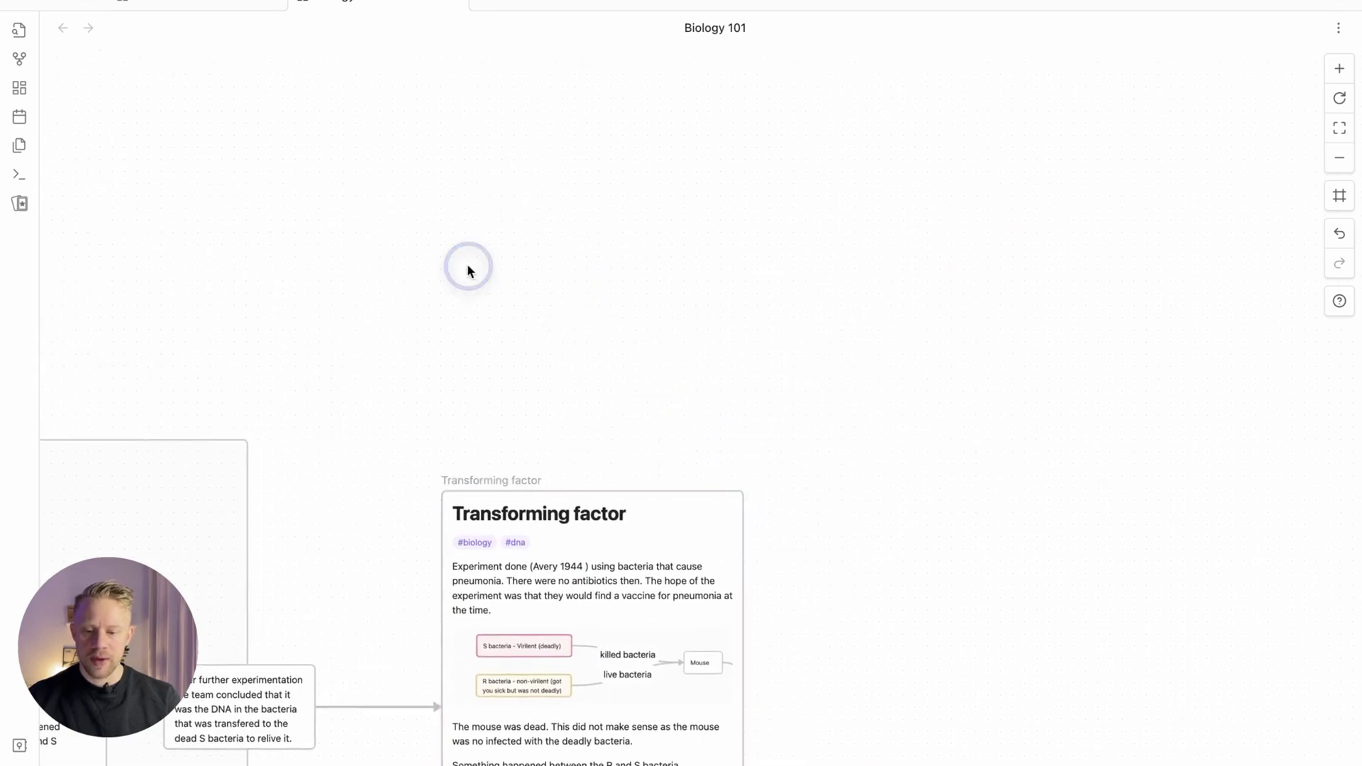
key(super+v)
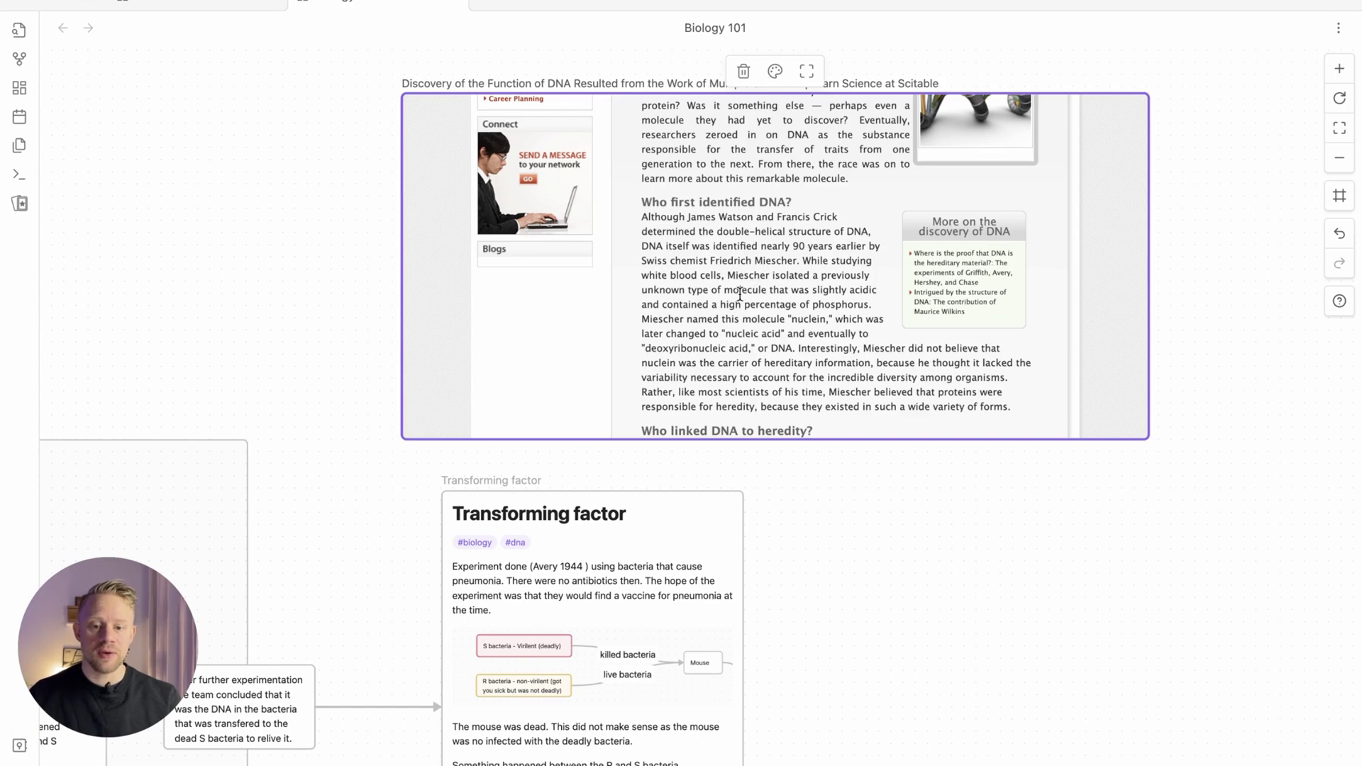
scroll(745, 288, down, 2)
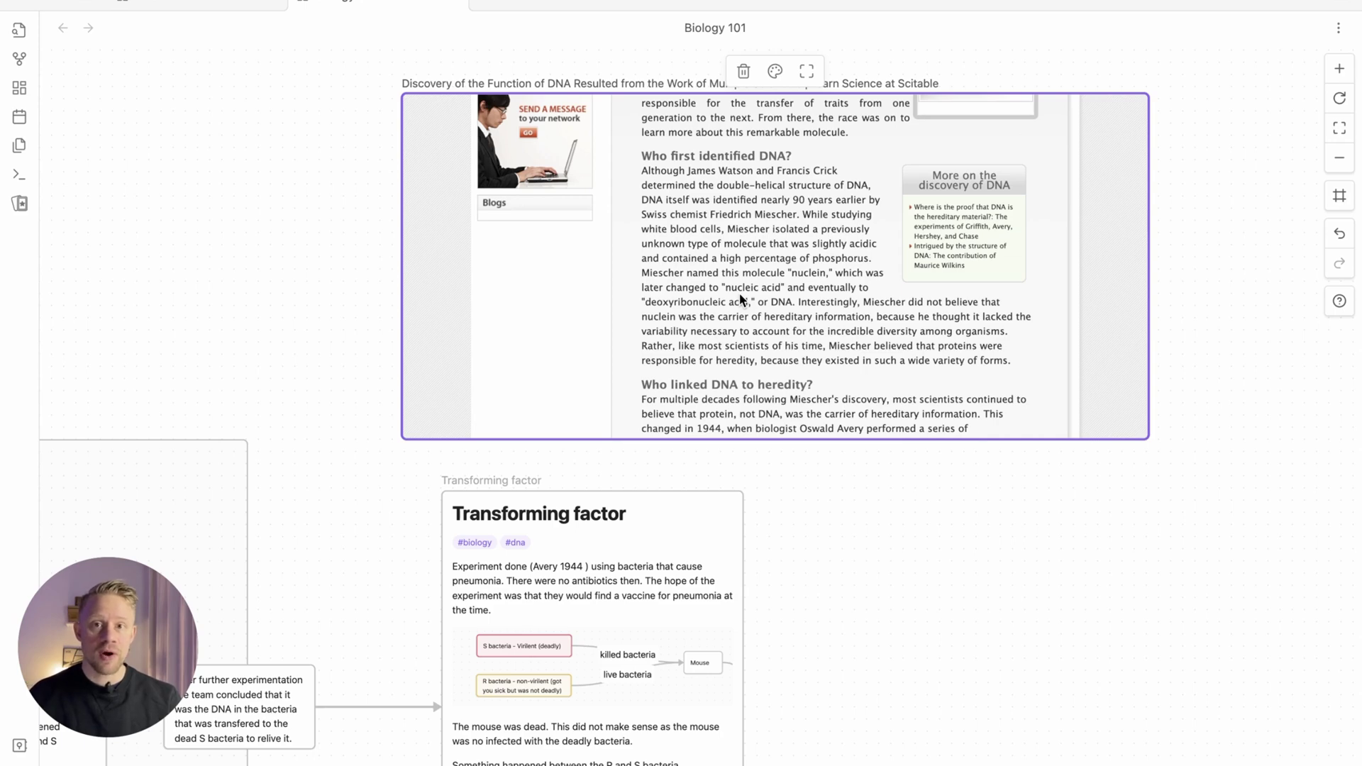
scroll(740, 300, down, 1)
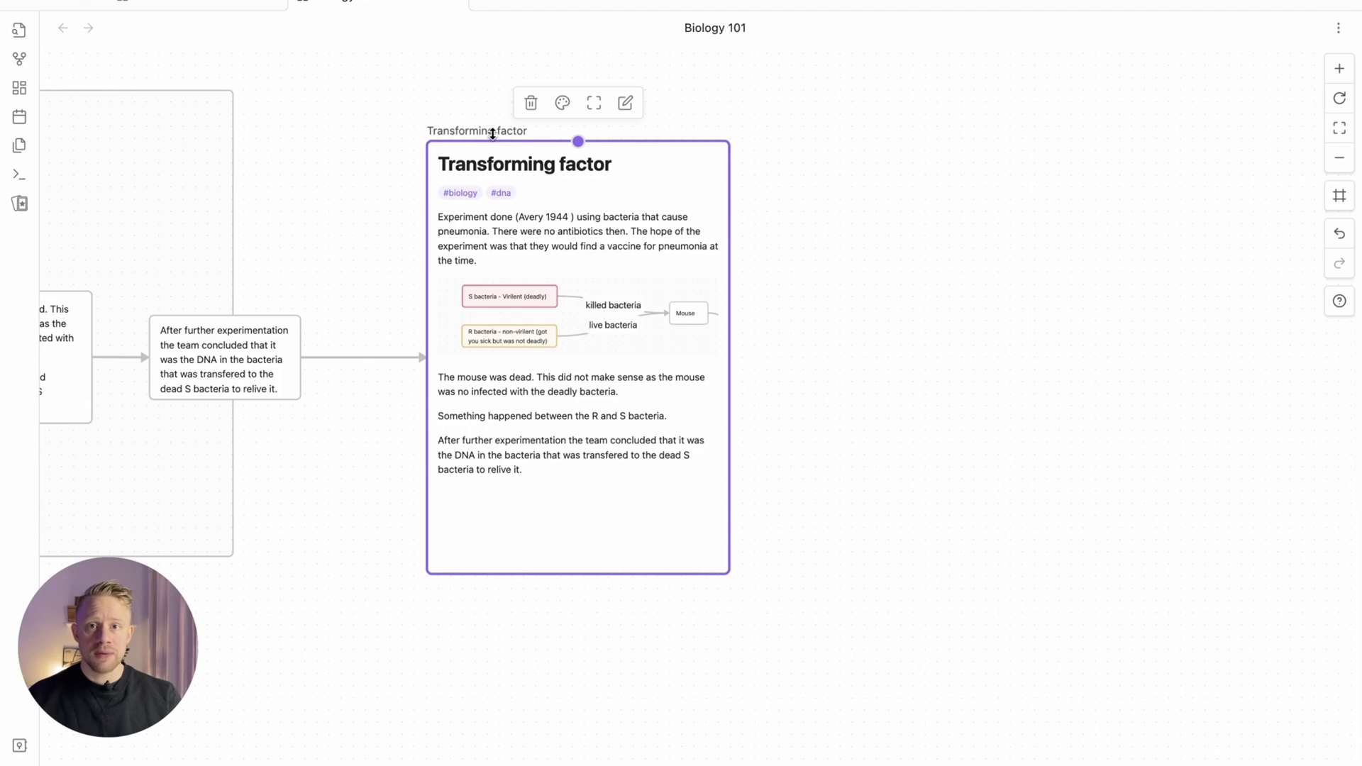
key(super+backslash)
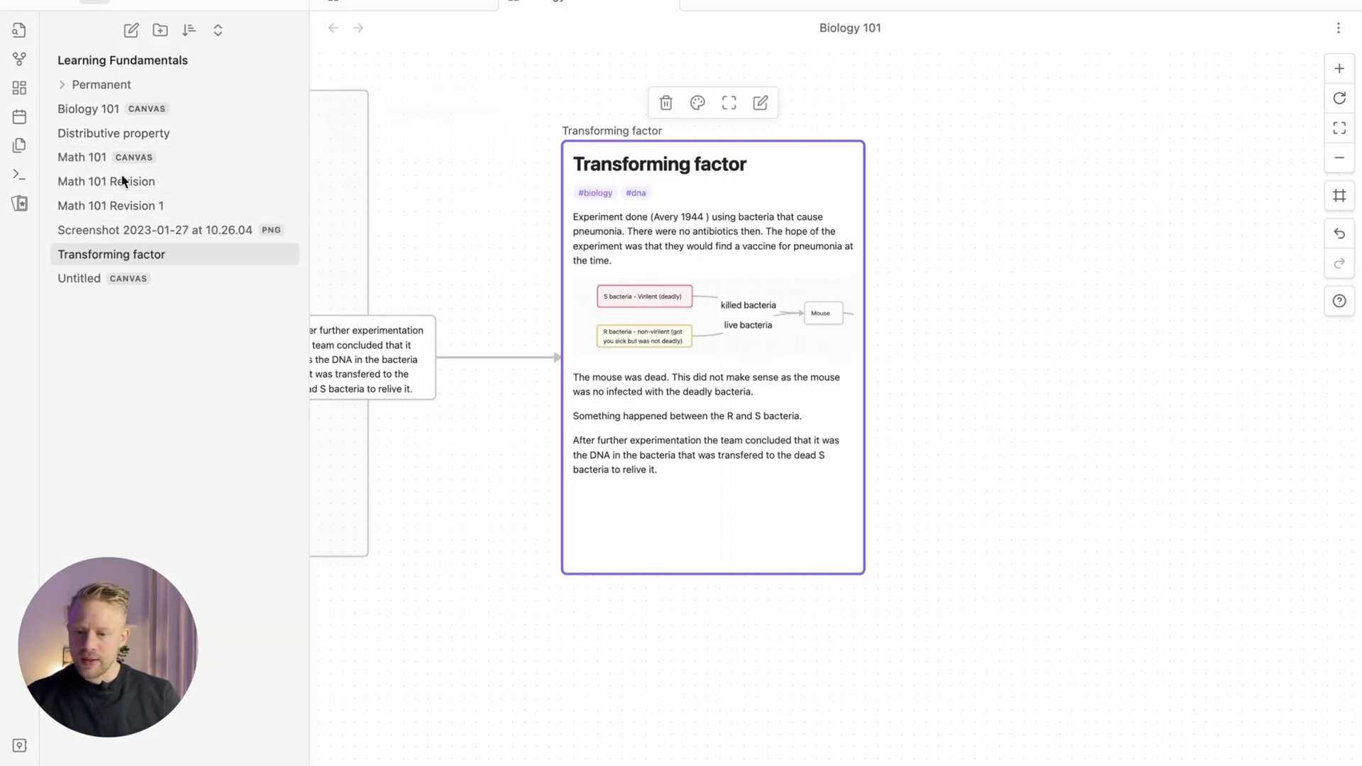
click(121, 254)
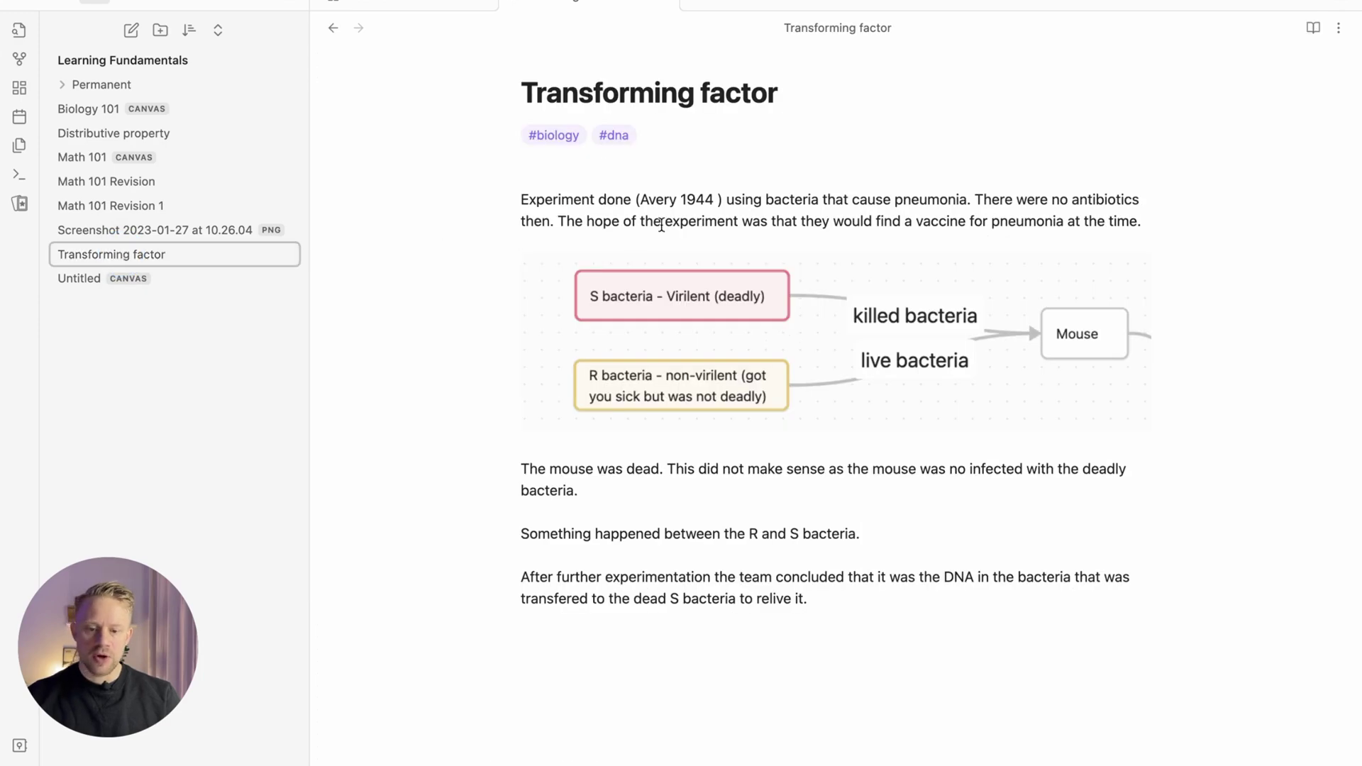
scroll(756, 213, down, 3)
scroll(754, 182, up, 3)
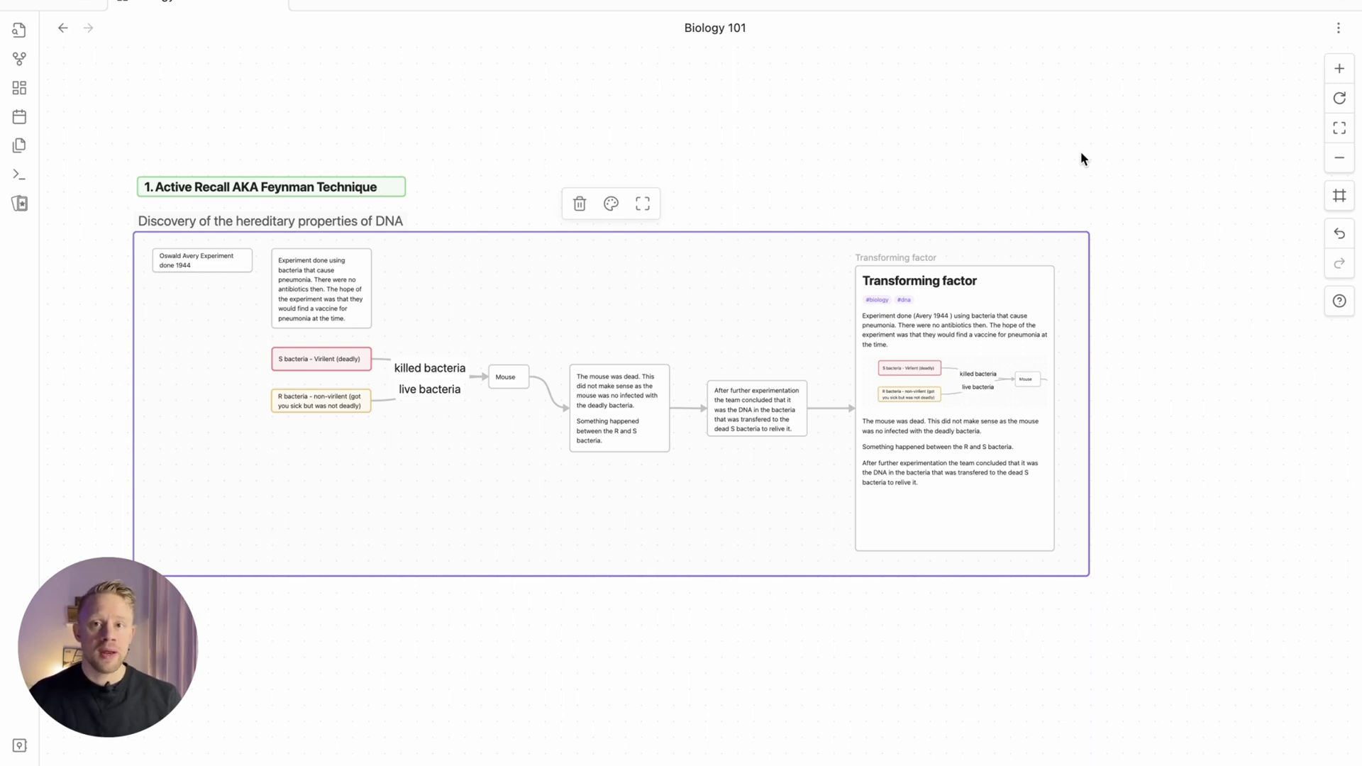
Step: Duplicate the section heading beside the group as '2. Spaced Repetition' and colour it yellow
drag(279, 187, 1232, 201)
click(1134, 194)
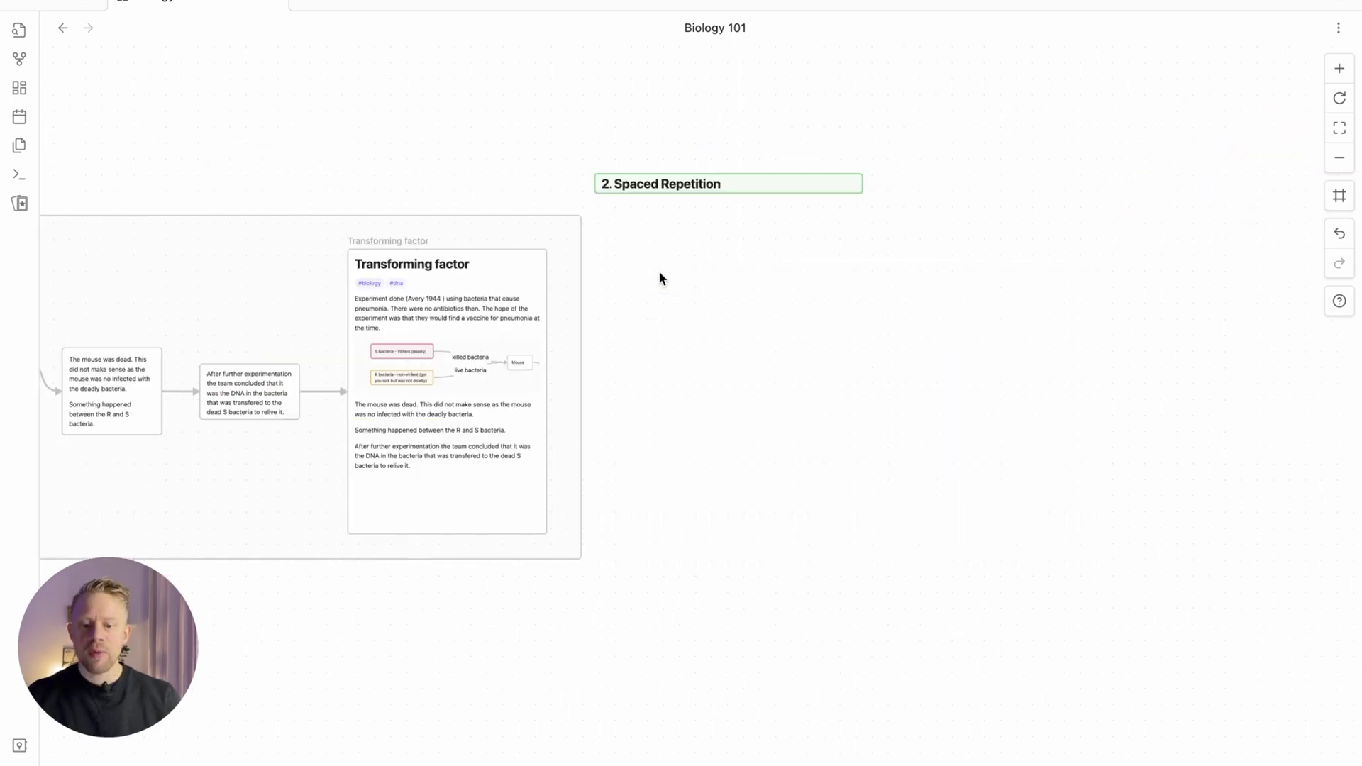
click(741, 182)
click(714, 150)
click(716, 183)
click(669, 277)
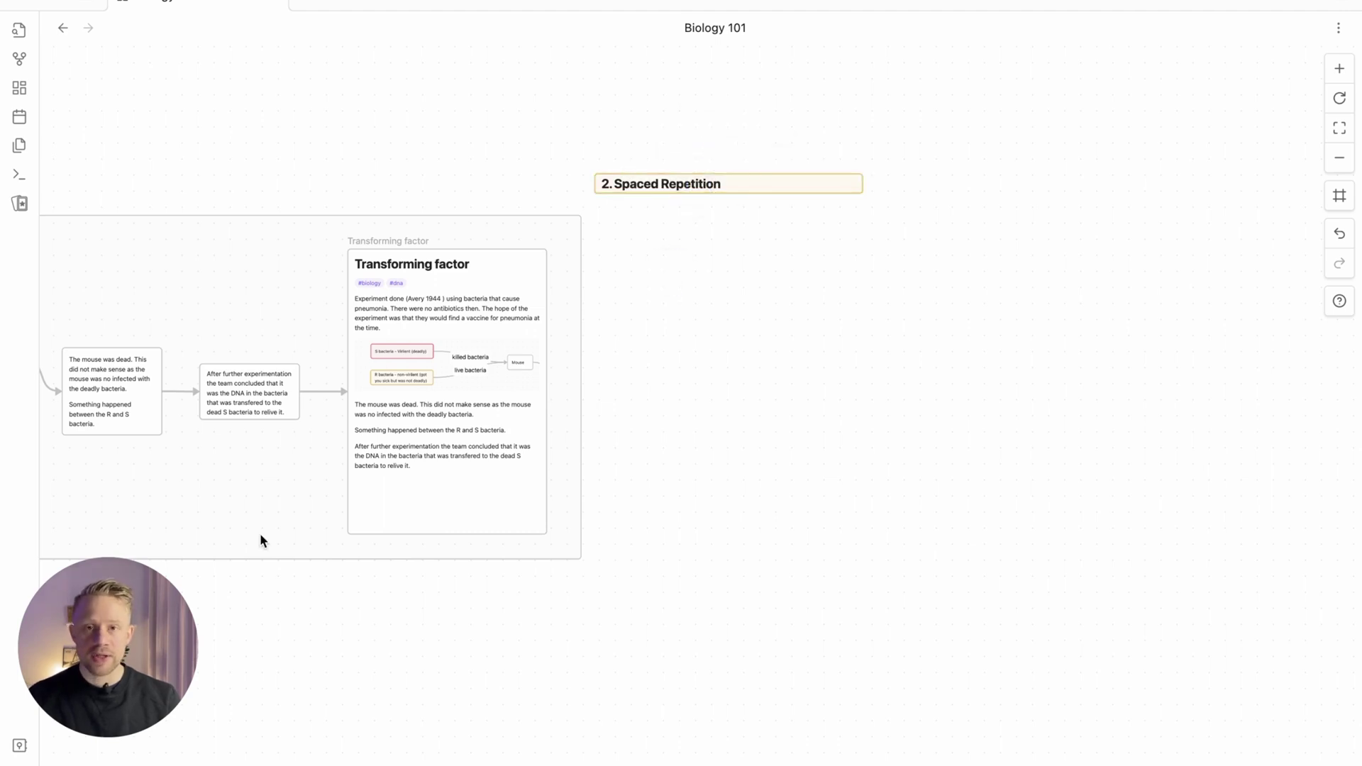
Step: Search community plugins for 'spaced' and view the Spaced Repetition plugin's details
mouse_move(151, 722)
key(super+comma)
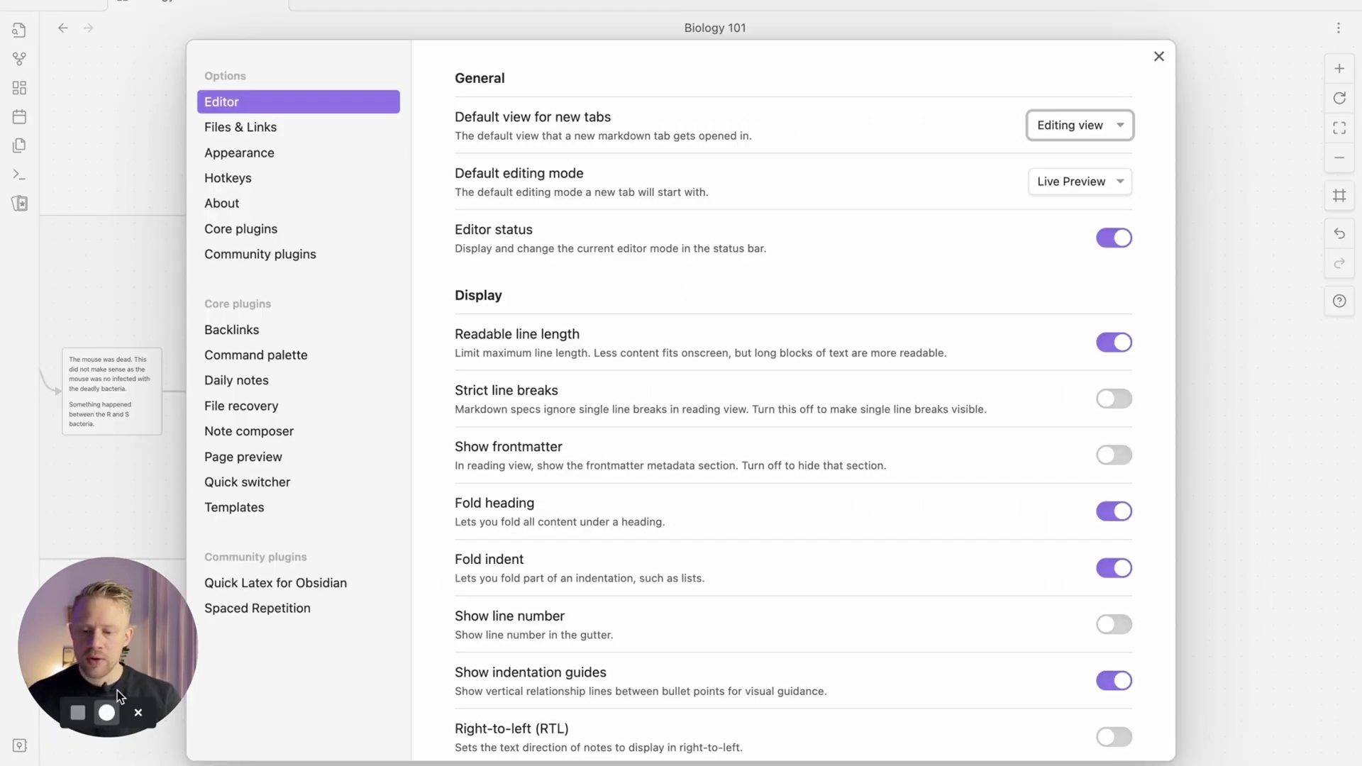
click(308, 253)
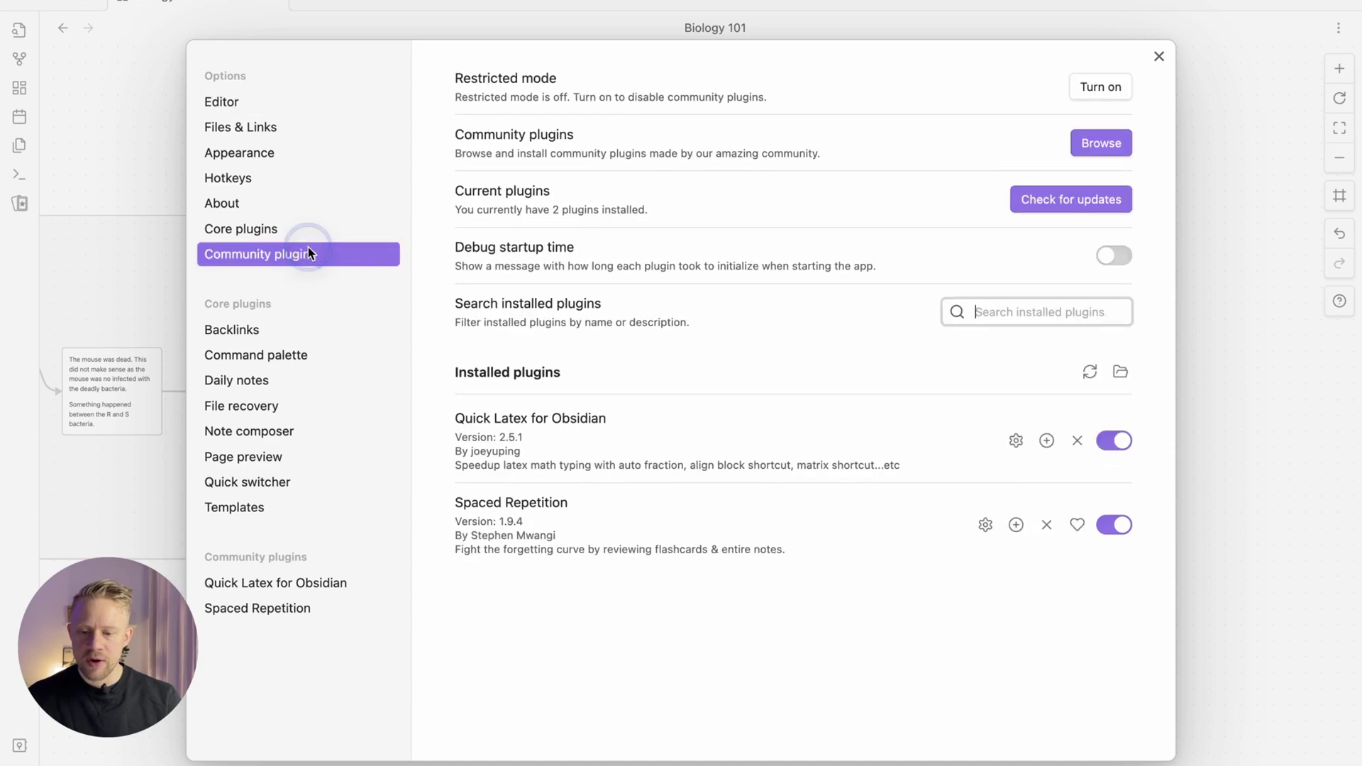
click(1103, 145)
text(spaced)
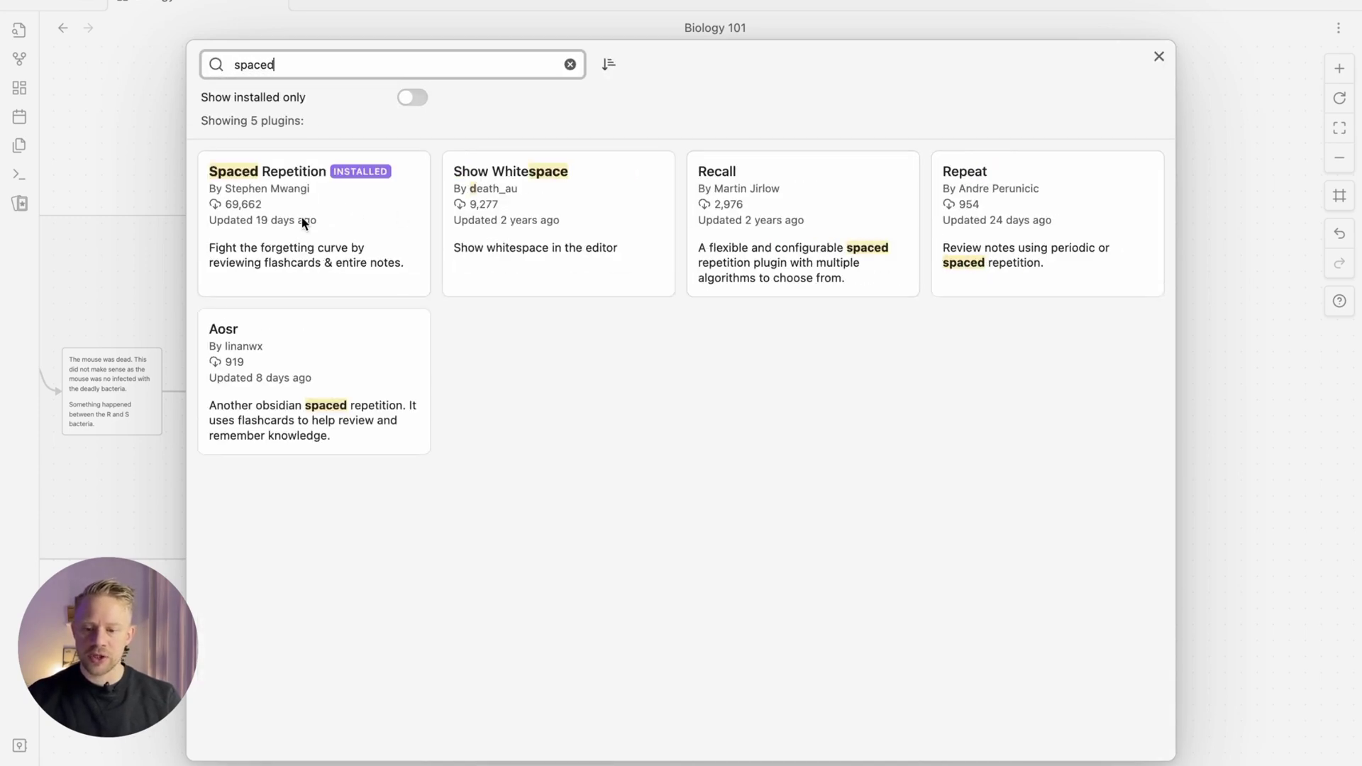
click(302, 225)
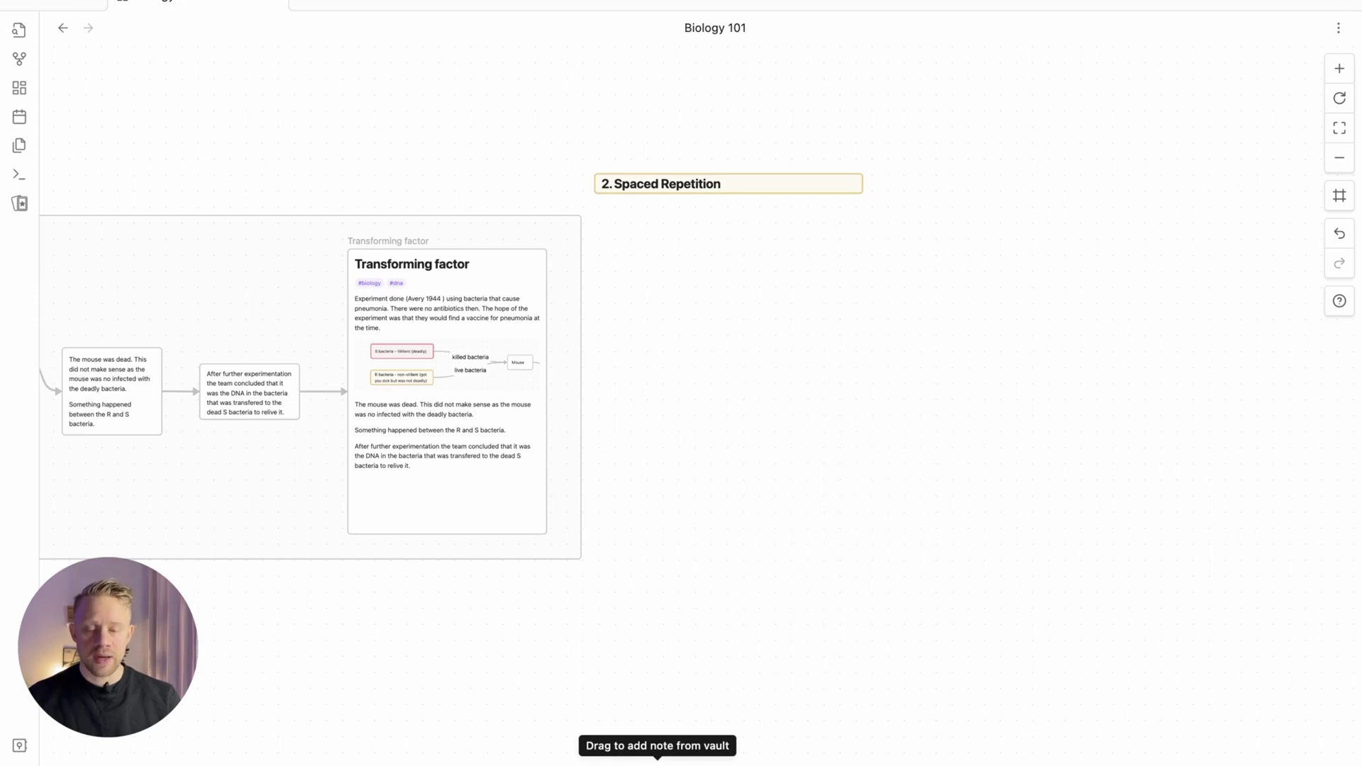
Step: Drop a new 'Biology 101 Flashcards' note card under the heading and enlarge it
drag(658, 760, 681, 301)
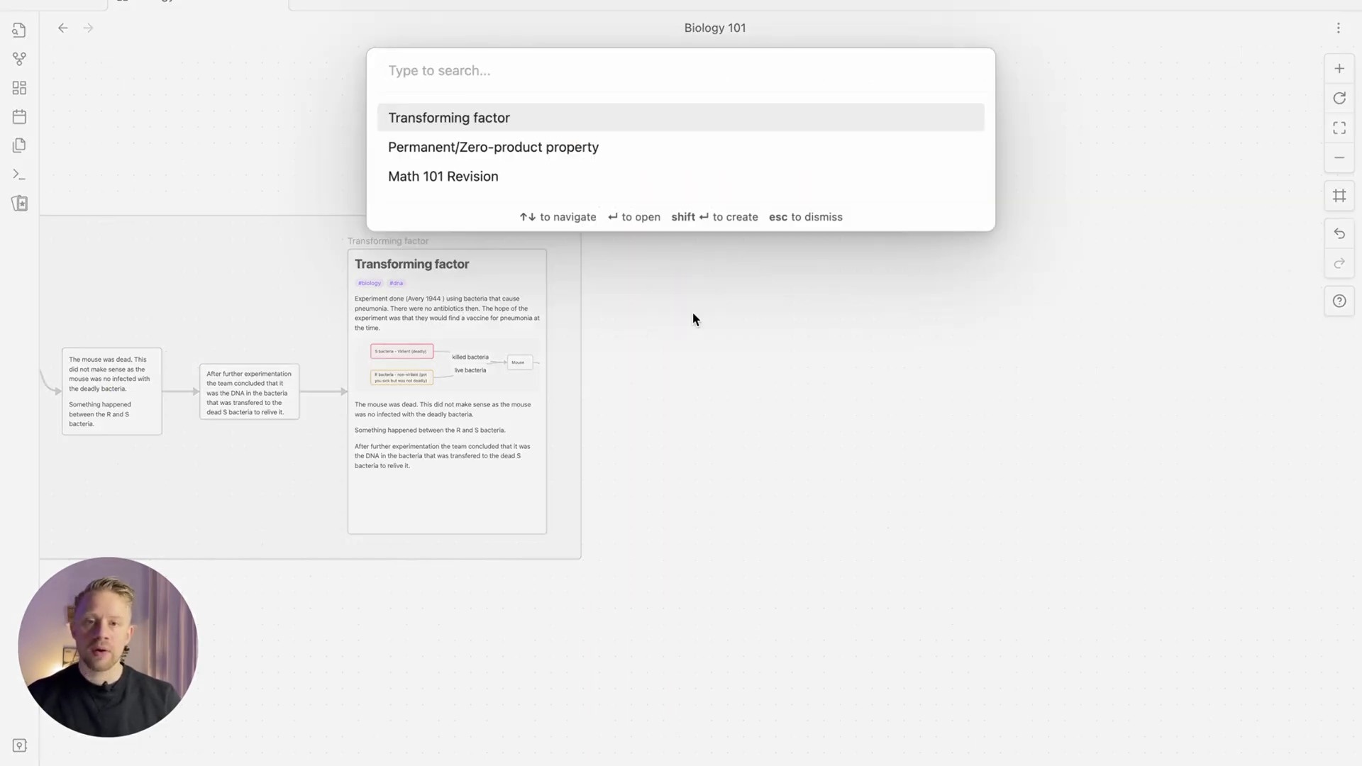
text(Bi)
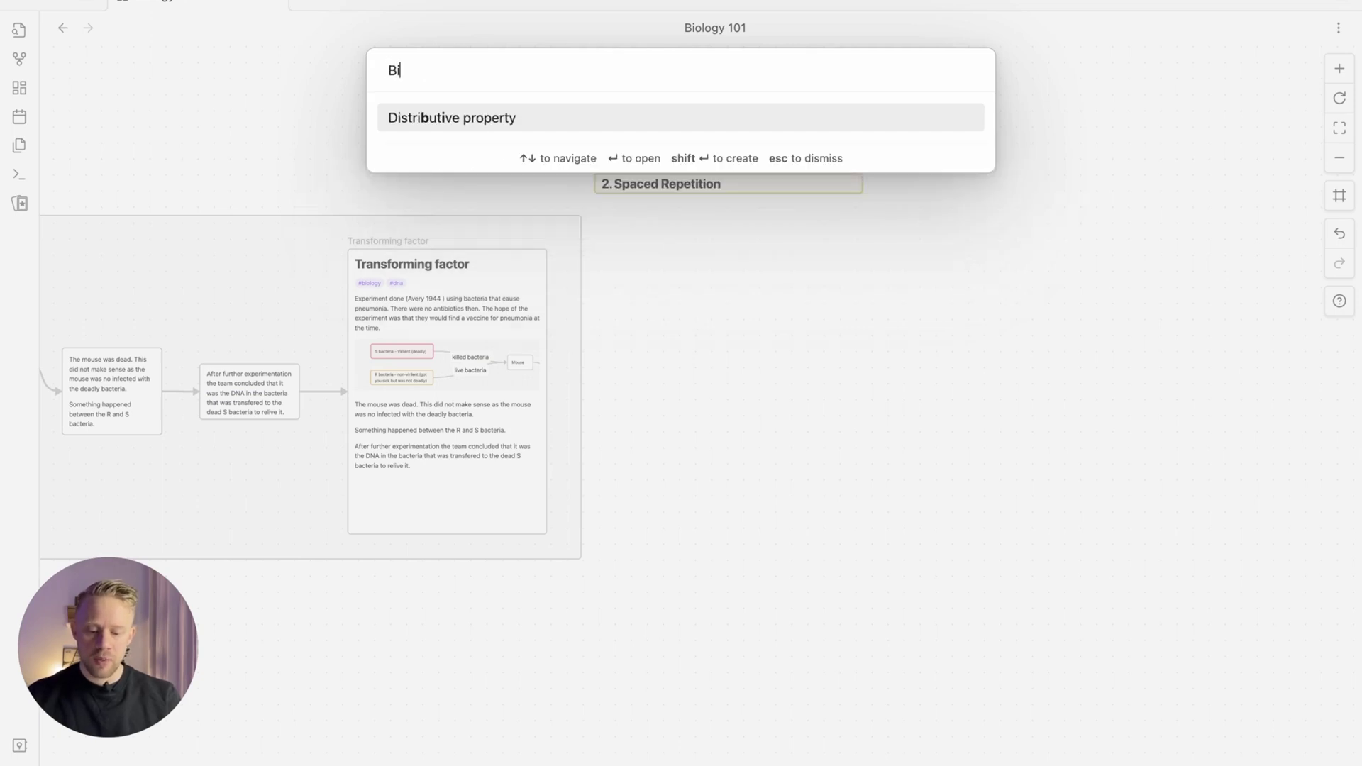
text(ology 101 Flashcards)
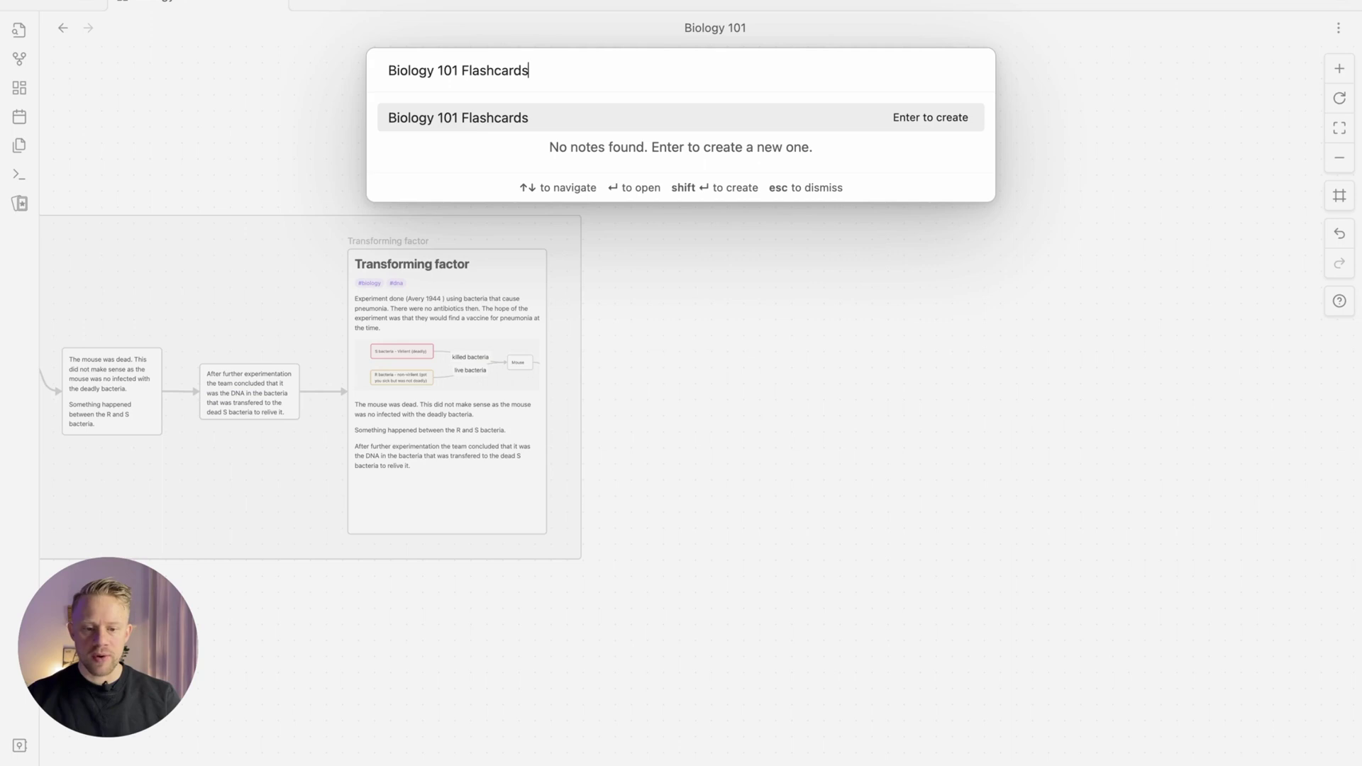
key(Return)
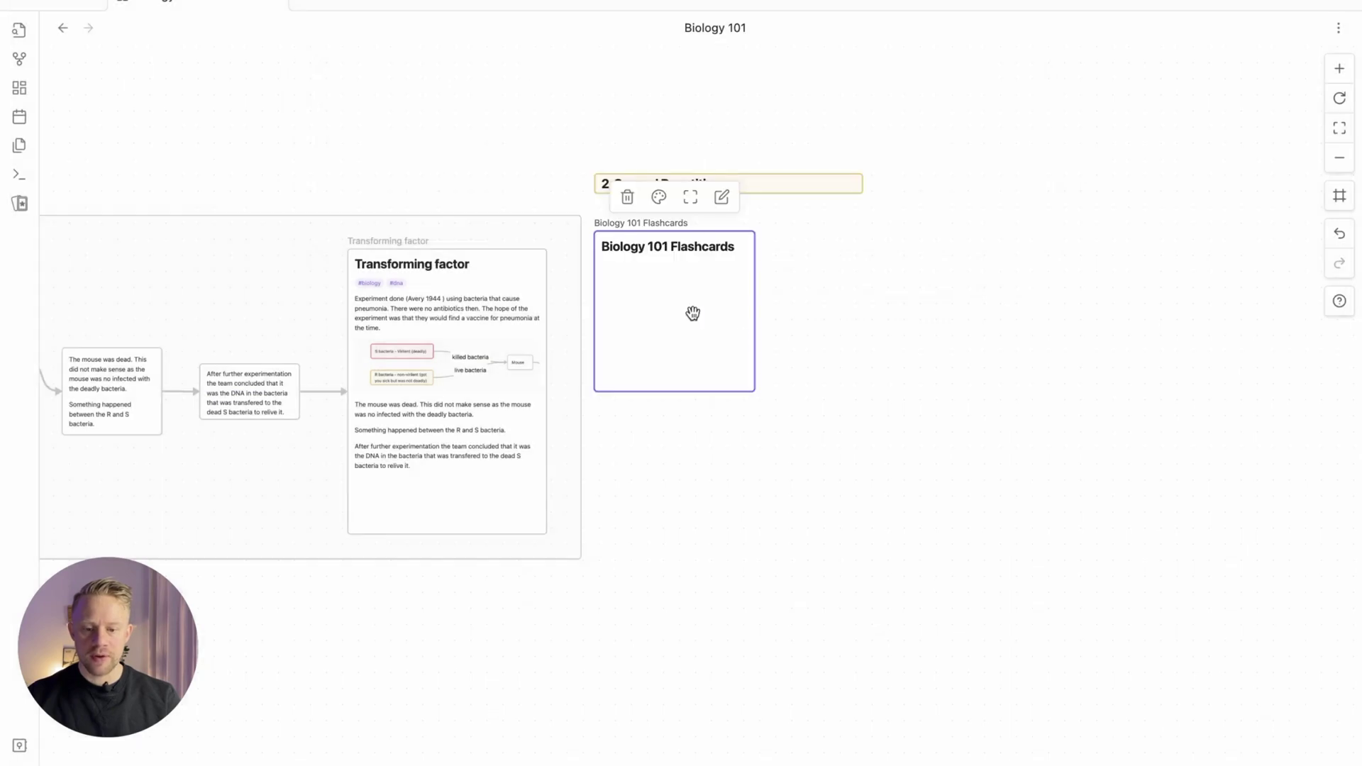
drag(751, 396, 933, 551)
key(Escape)
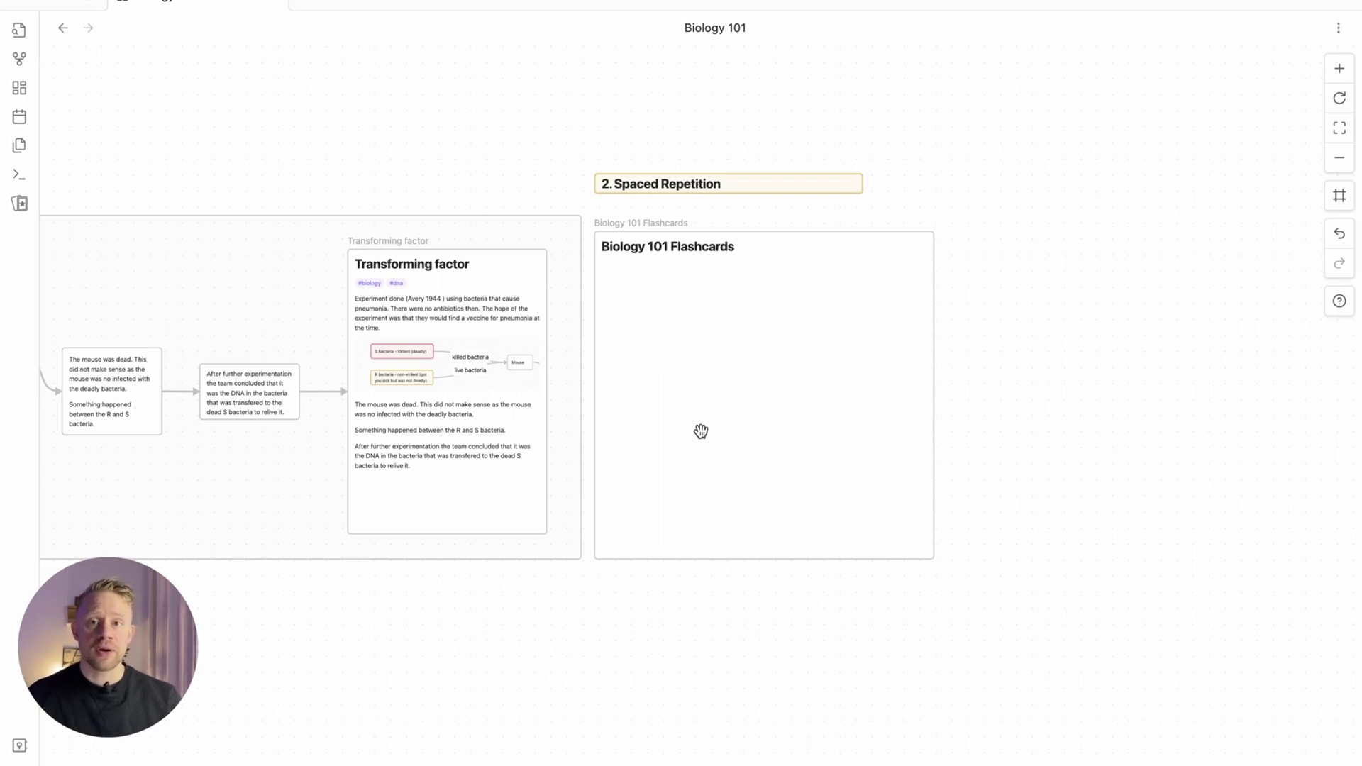
Step: Tag the note #flashcards and paste an Avery 1944 question and its answer separated by '::'
click(660, 349)
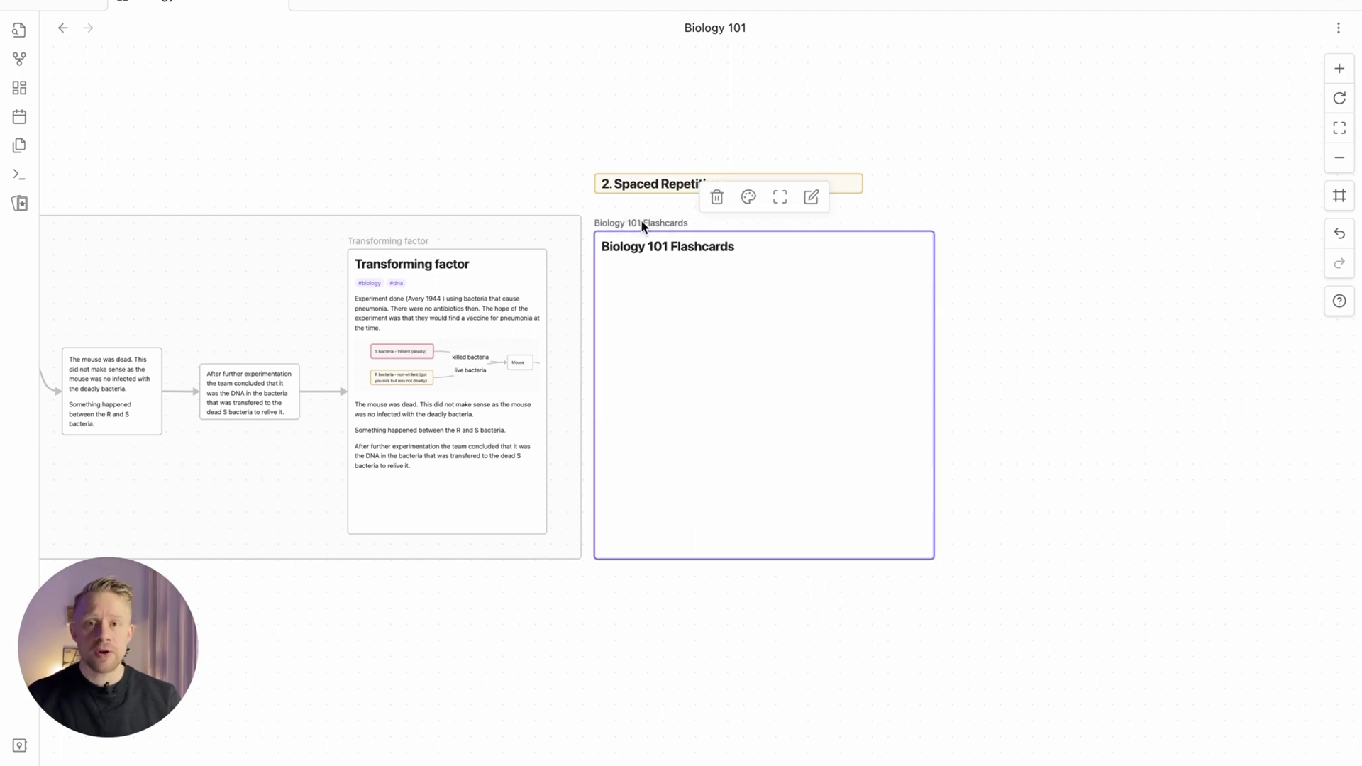
click(719, 273)
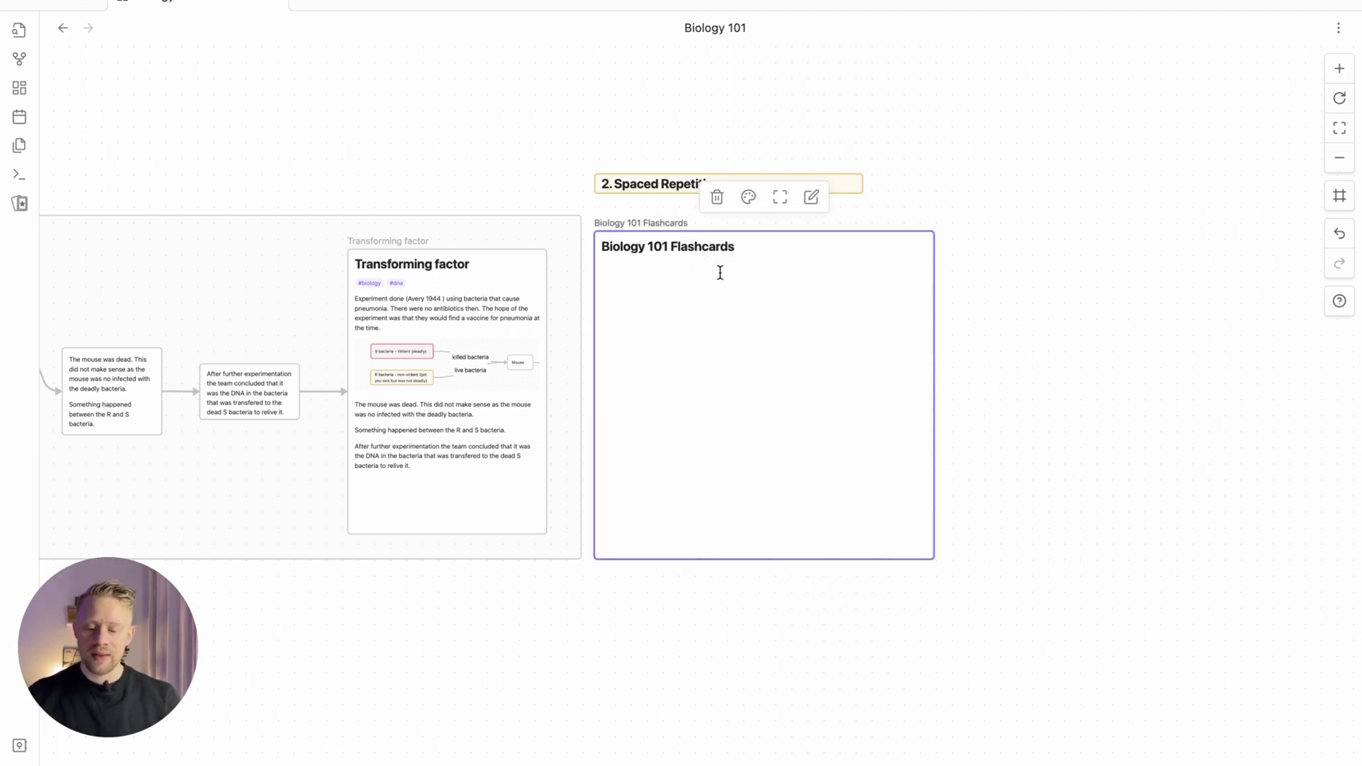
text(#flash)
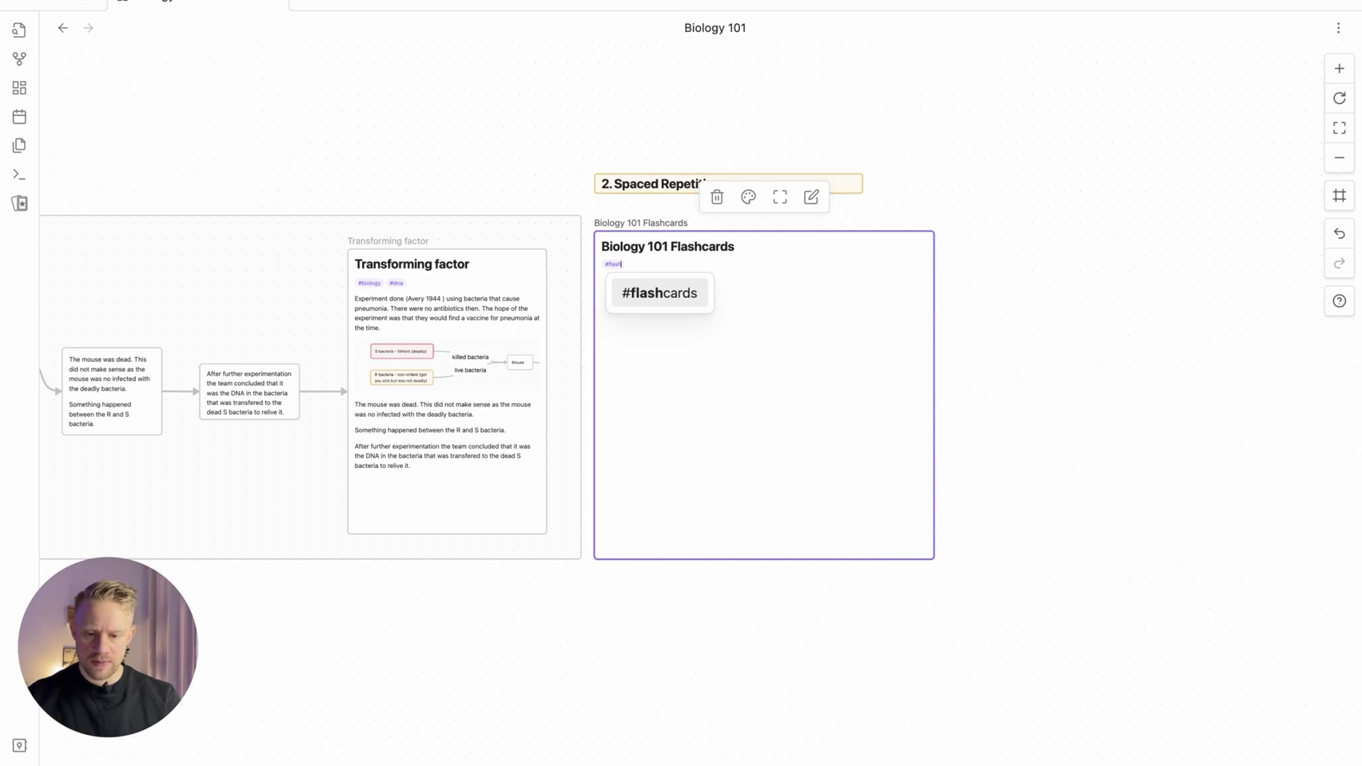
key(Return)
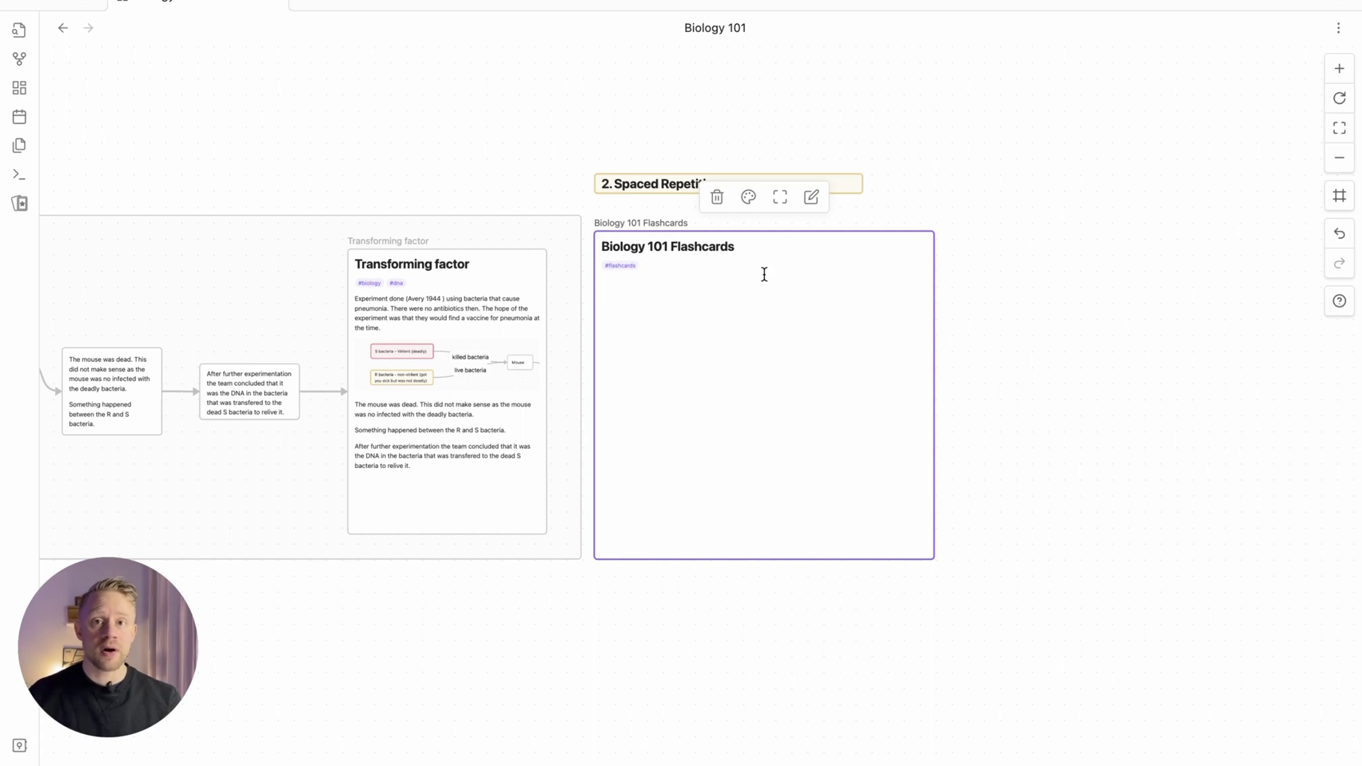
key(Return)
scroll(624, 259, up, 3)
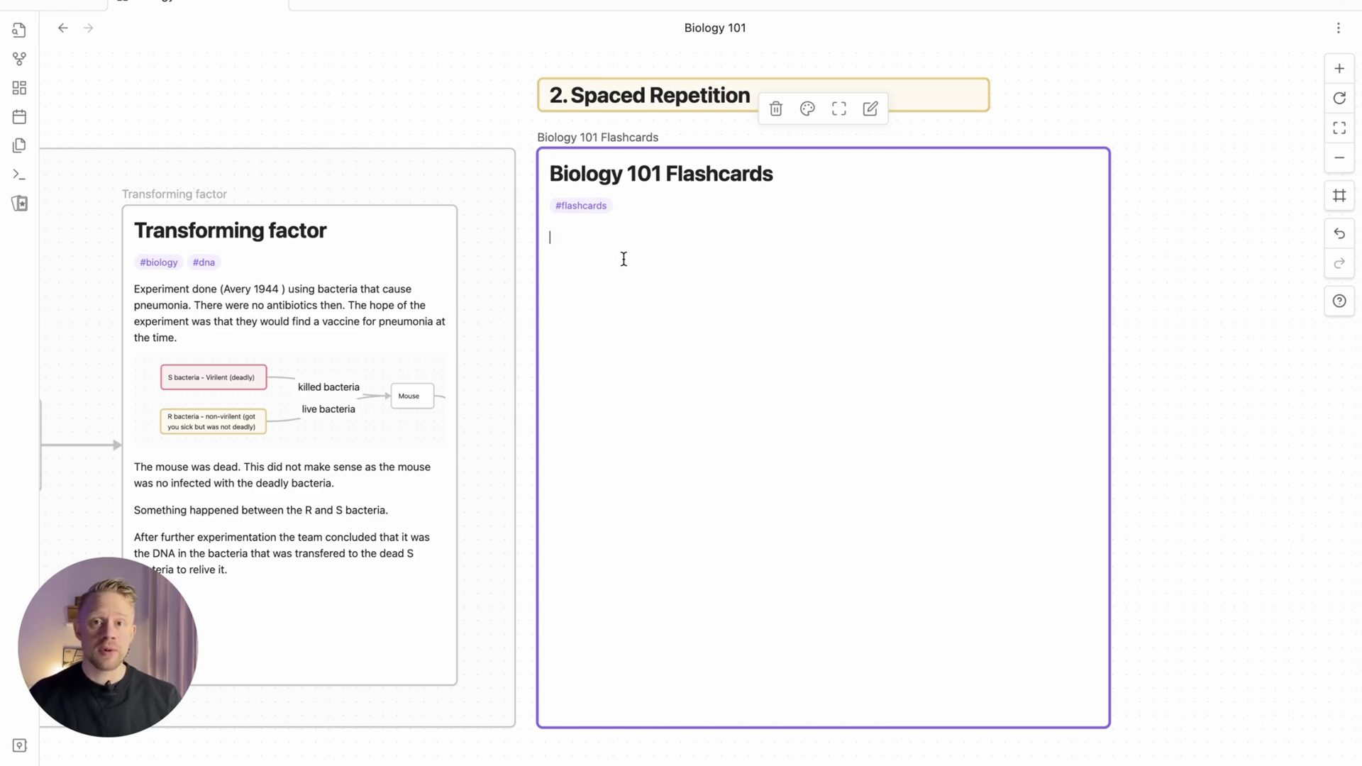
text(What did Oswald Avery discover about DNA in his experiment in 1944?)
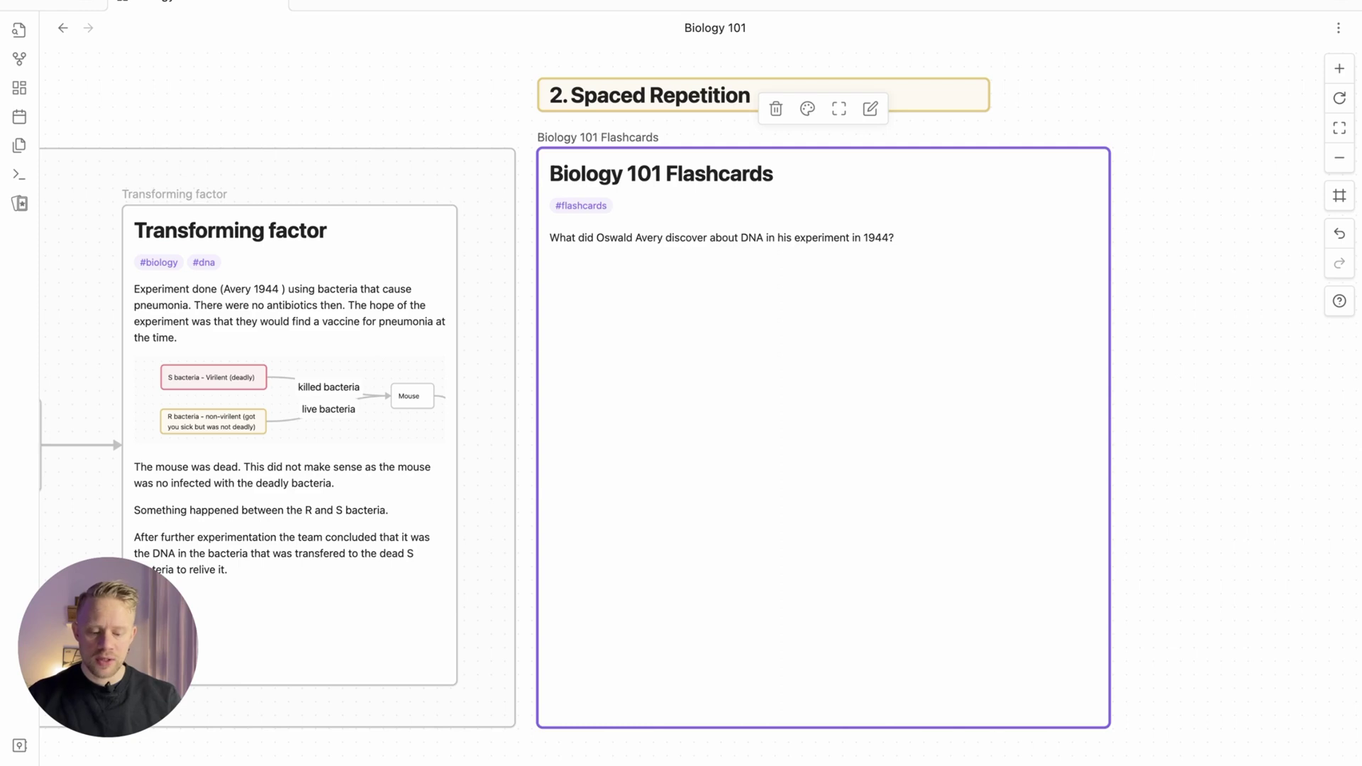
text(::)
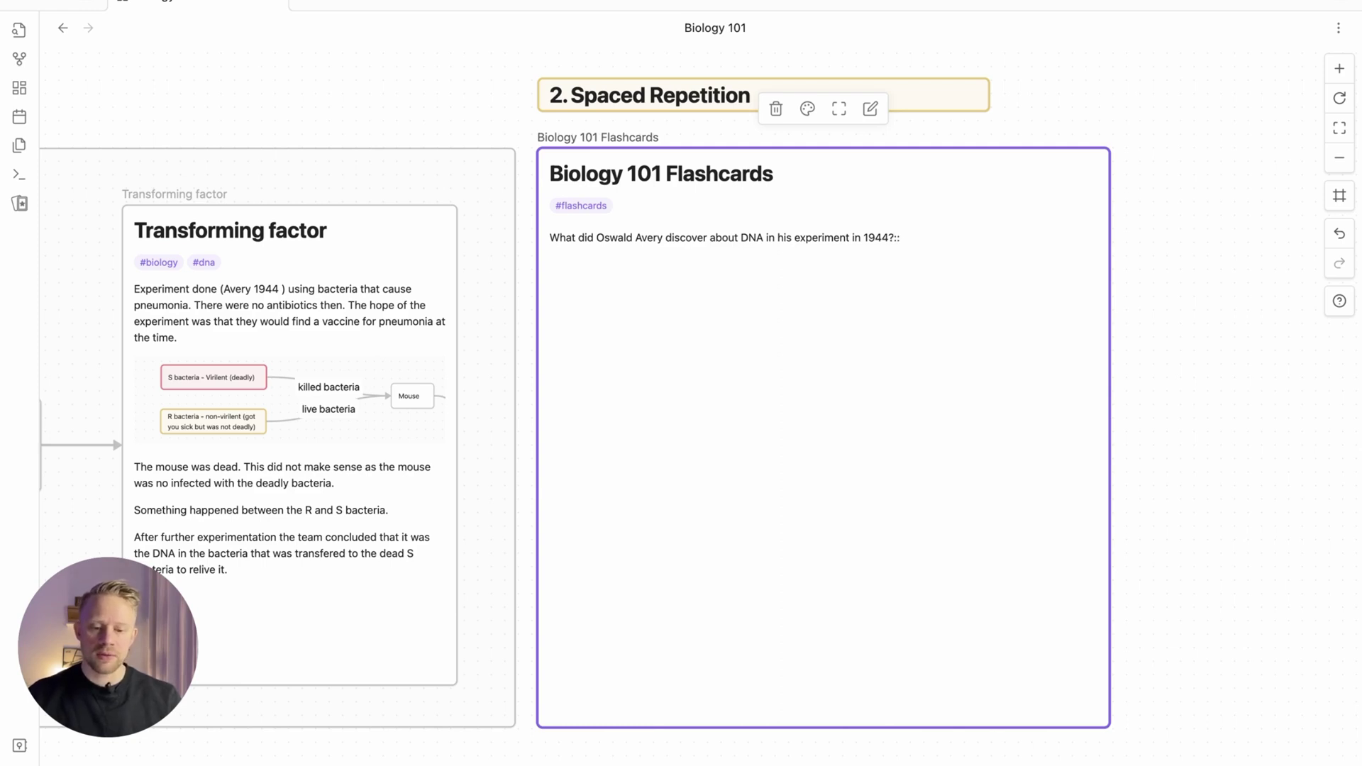
text(The transforming factor. DNA was transferred between cells and carried the information.)
key(Return)
key(Return)
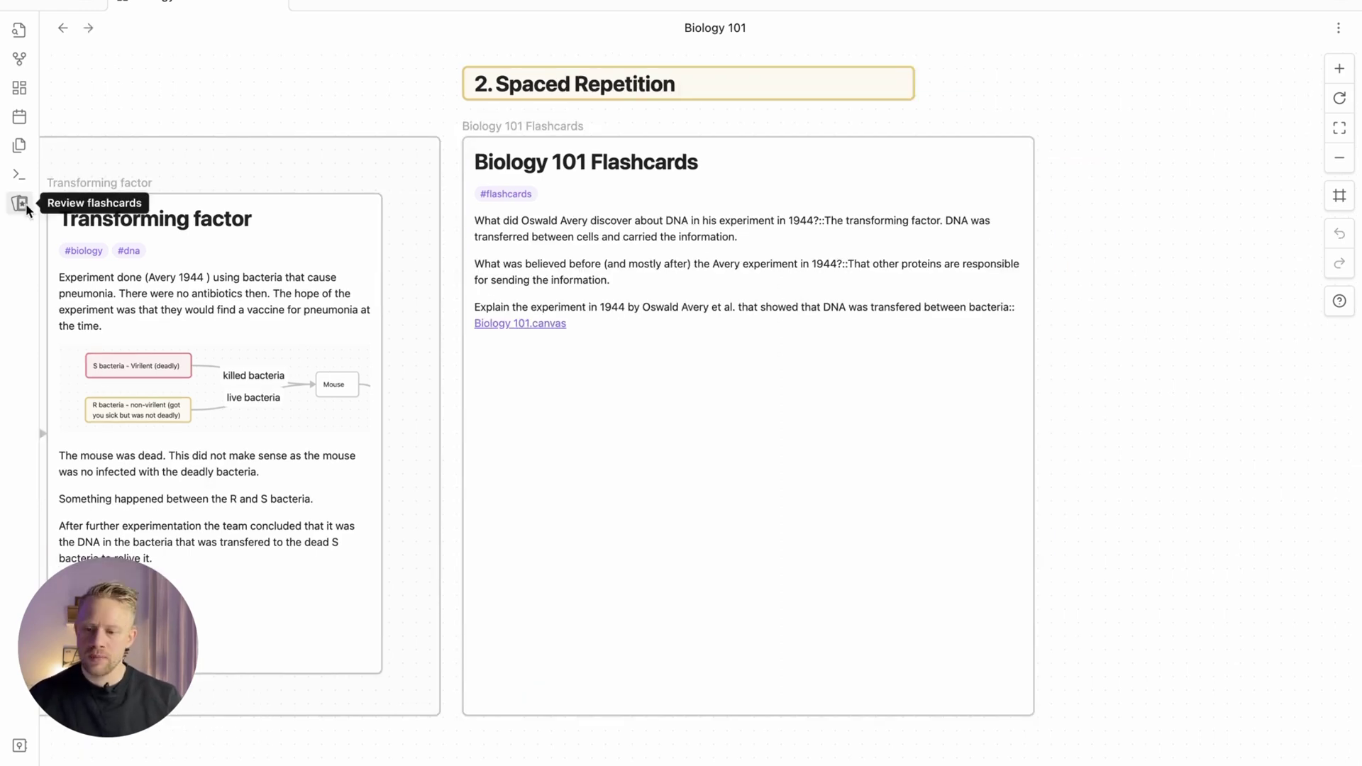
Step: Review the flashcards deck and rate the Avery DNA card Good
click(20, 204)
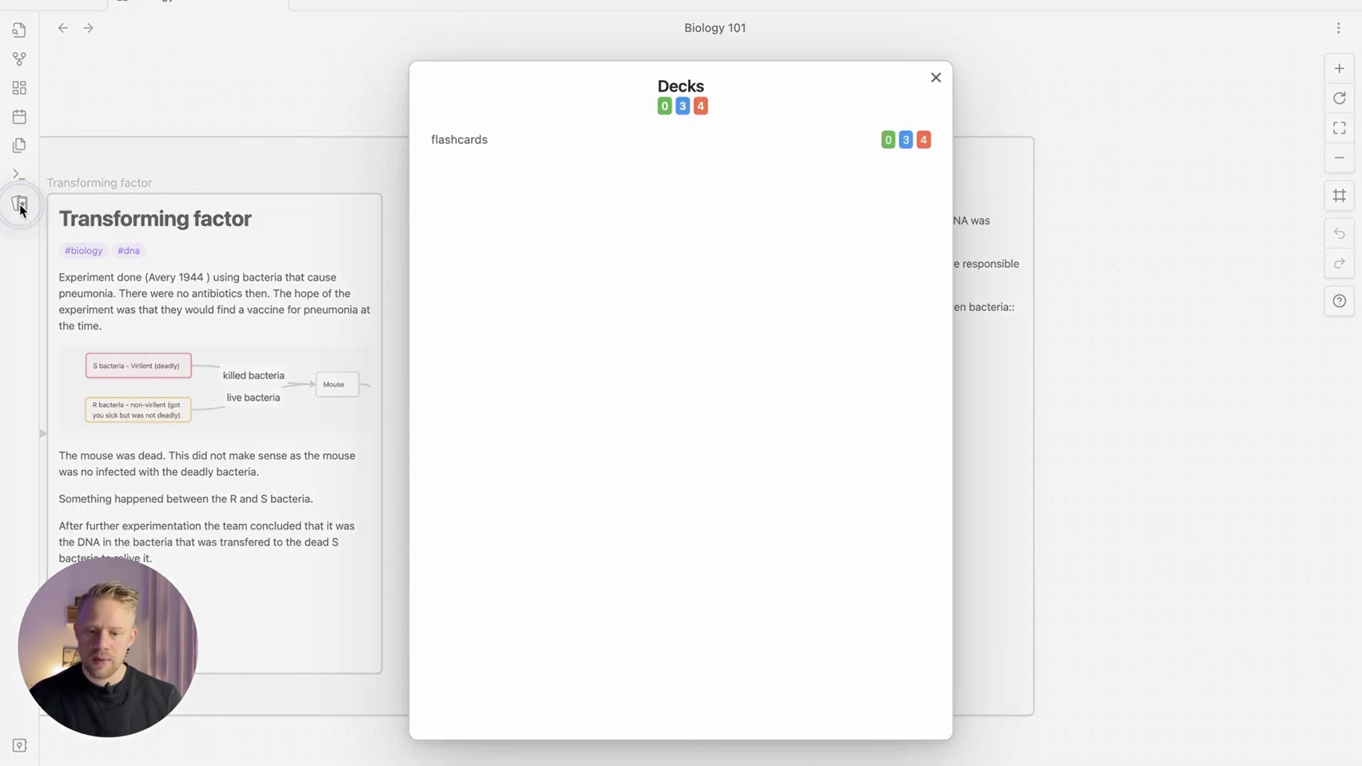
click(482, 141)
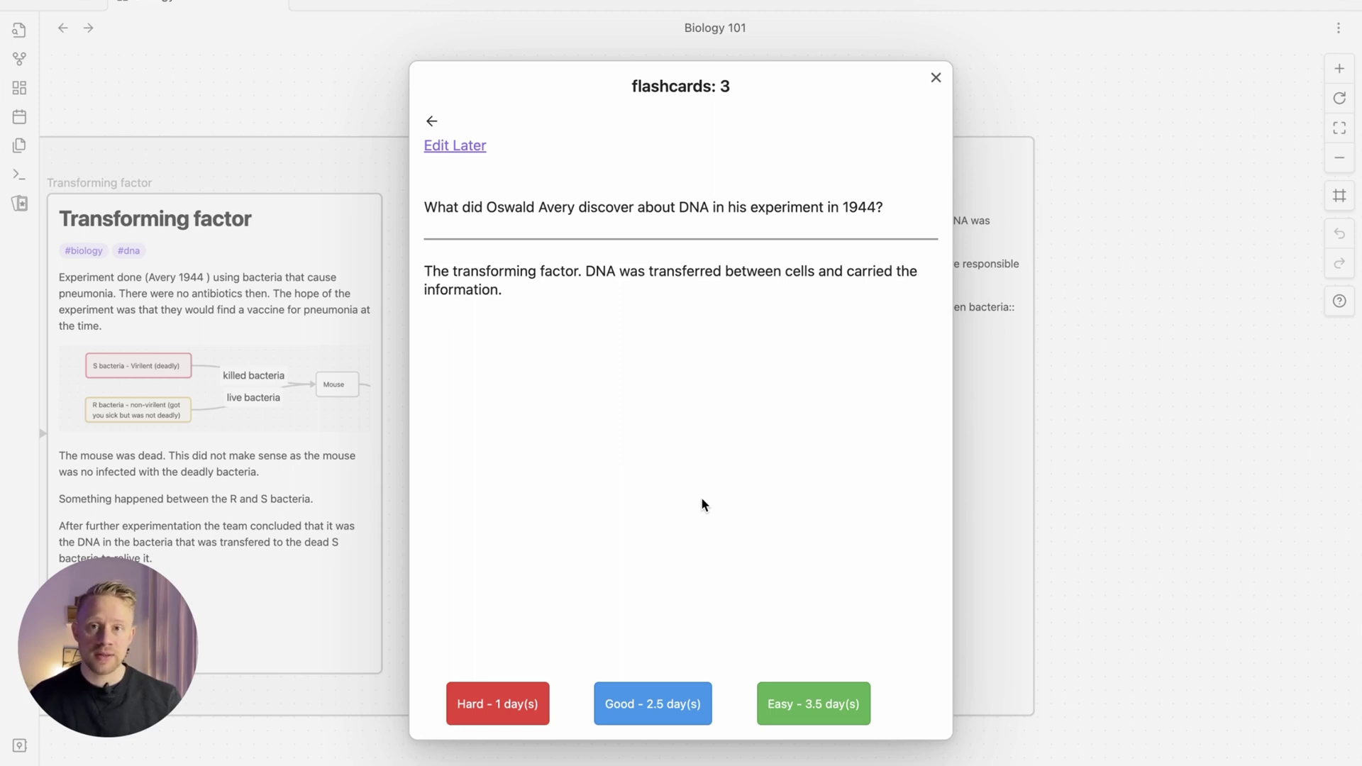
click(645, 714)
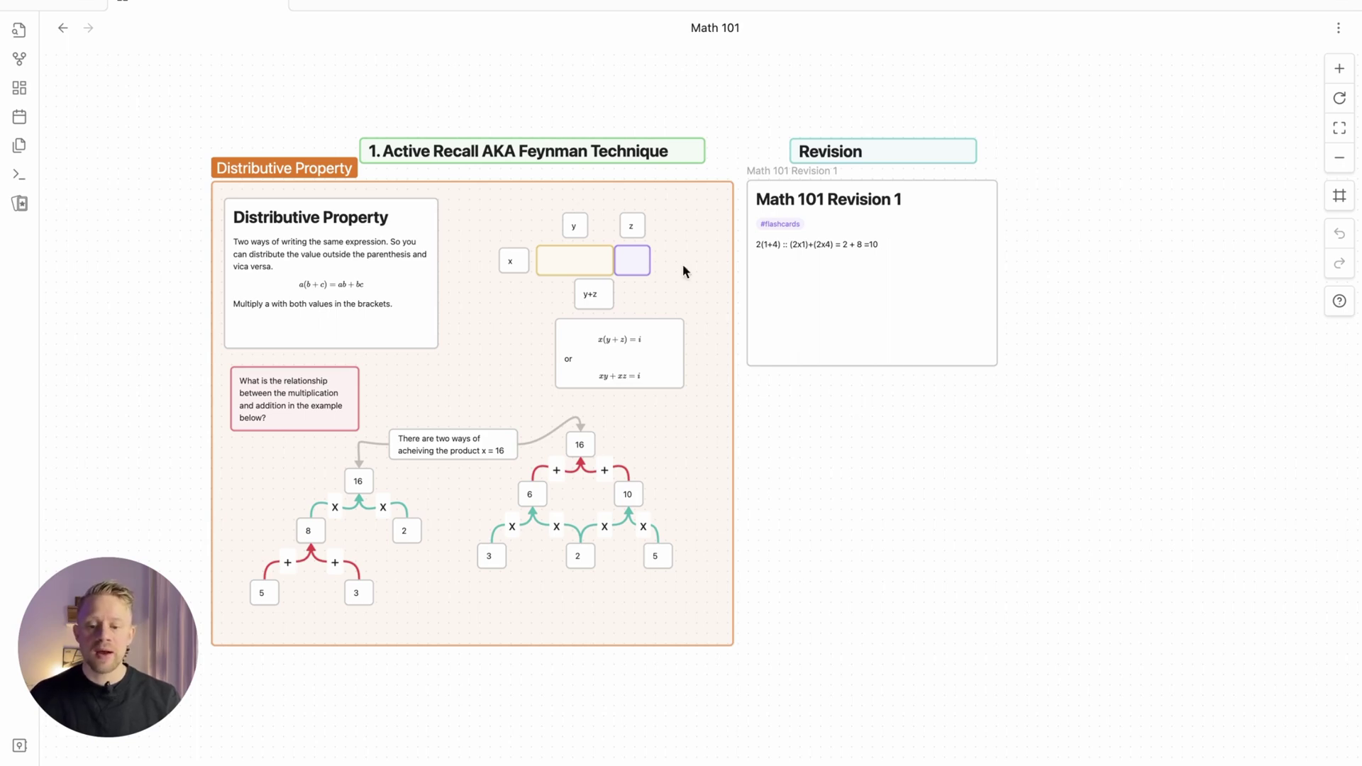
Step: View the Math 101 canvas with its Distributive Property group and 2(1+4) flashcard note
mouse_move(632, 319)
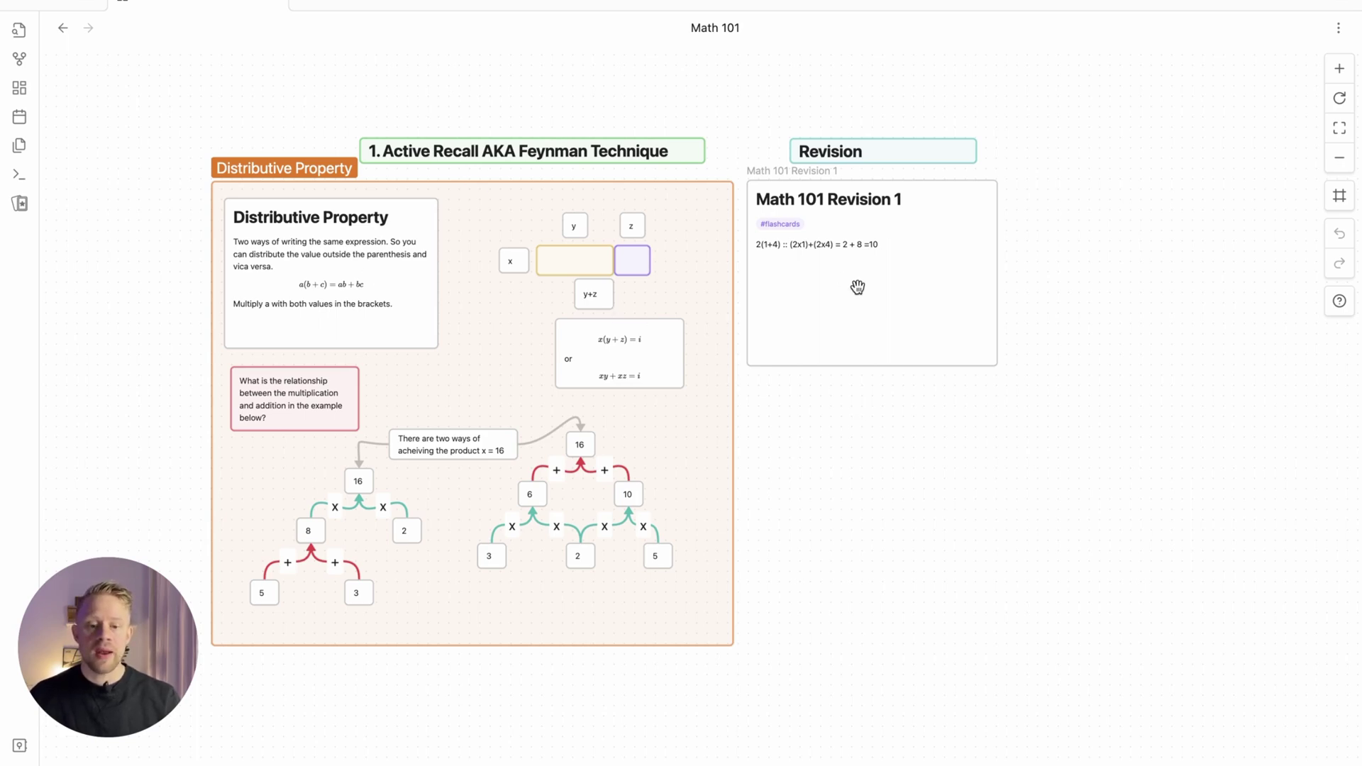